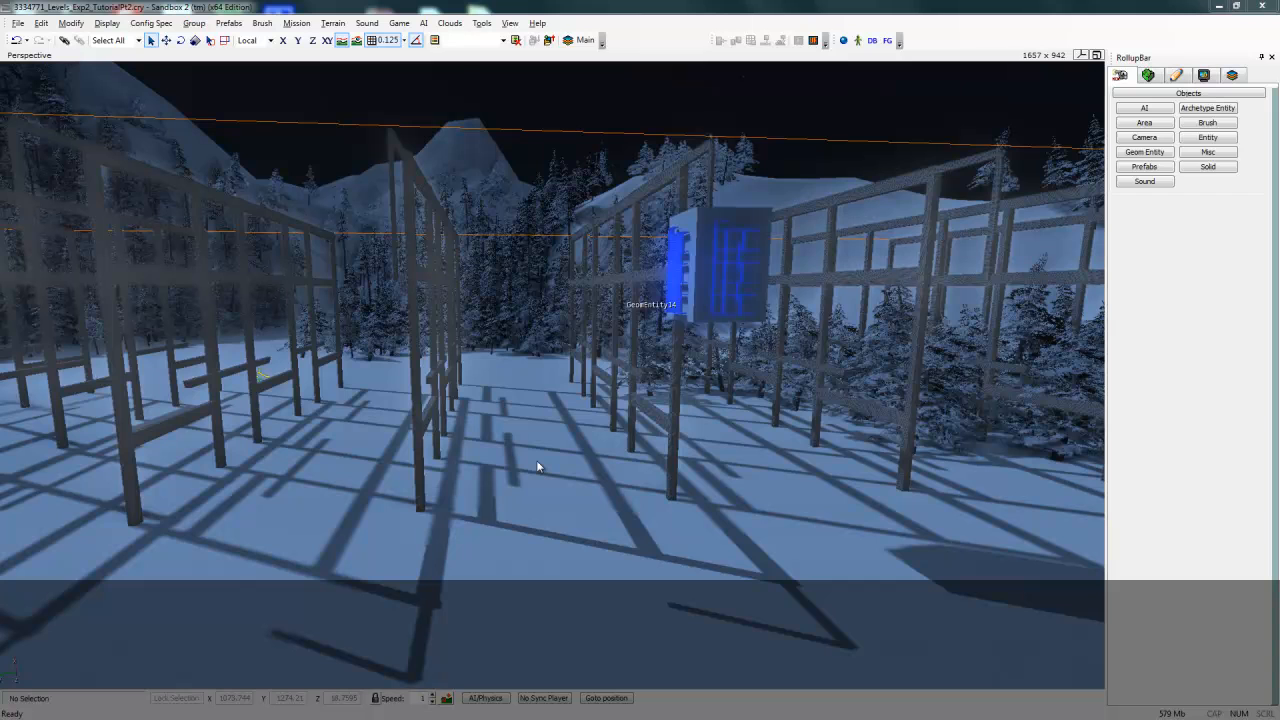
- Place a ProximityTrigger entity from the Triggers folder on the ground between the fences
{"action": "left_click", "coordinate": [730, 218]}
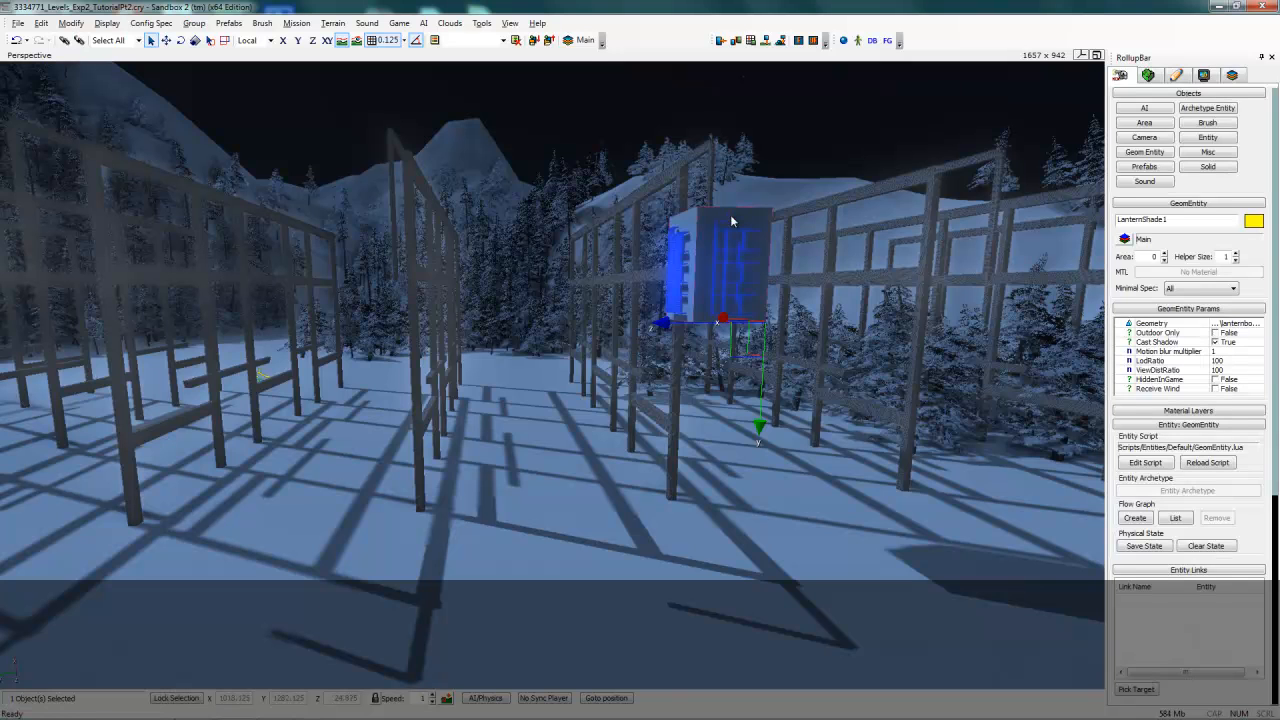
{"action": "left_click", "coordinate": [1205, 138]}
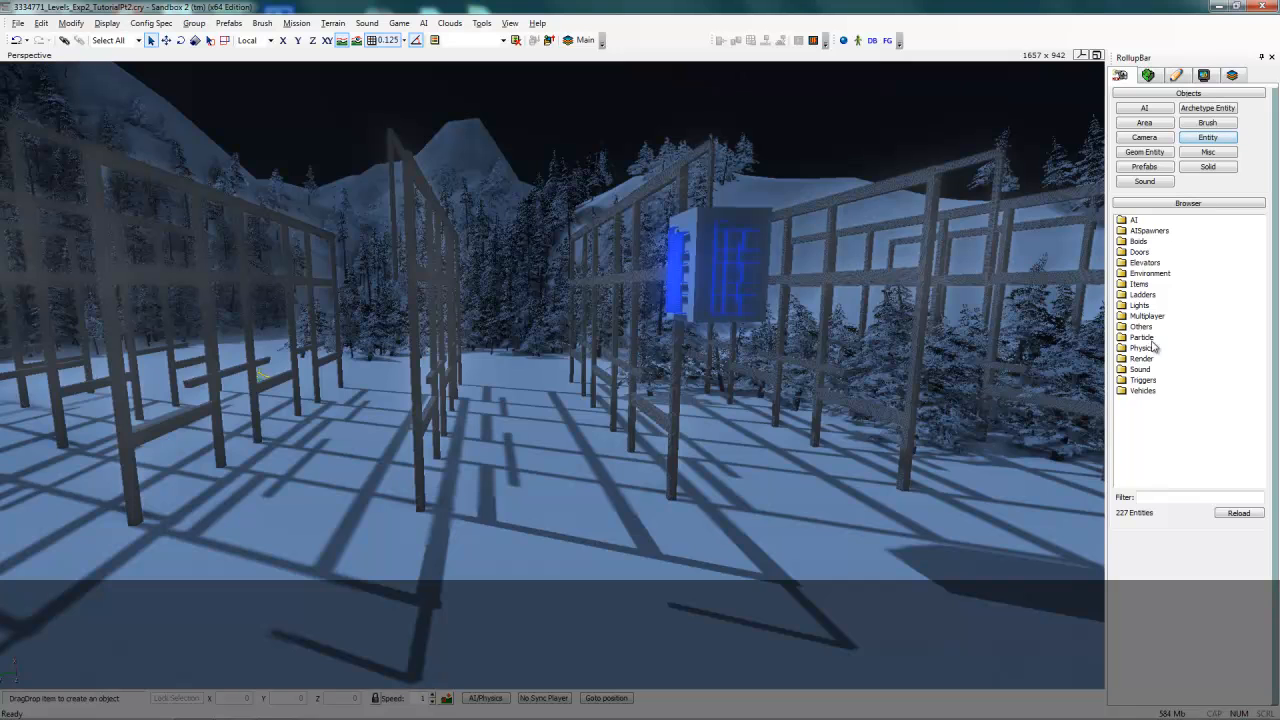
{"action": "left_click", "coordinate": [1136, 381]}
{"action": "left_click", "coordinate": [1134, 383]}
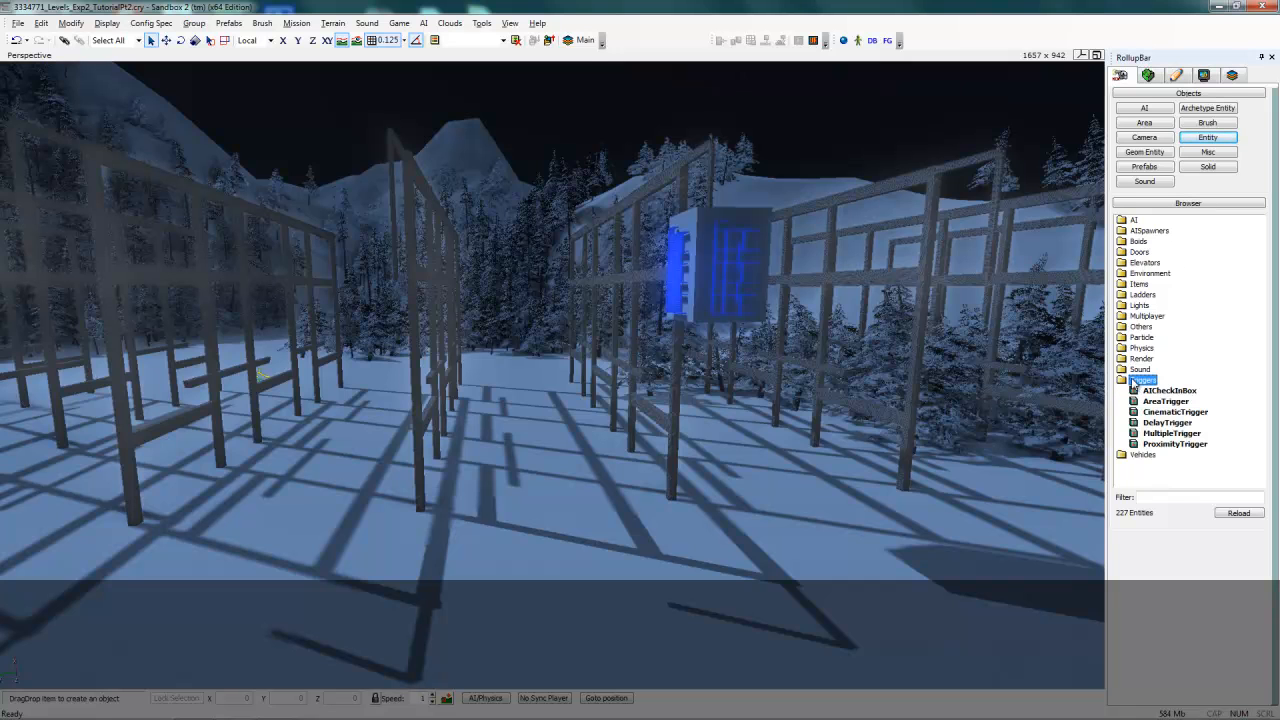
{"action": "left_click", "coordinate": [1155, 446]}
{"action": "left_click_drag", "start_coordinate": [1155, 446], "coordinate": [528, 420]}
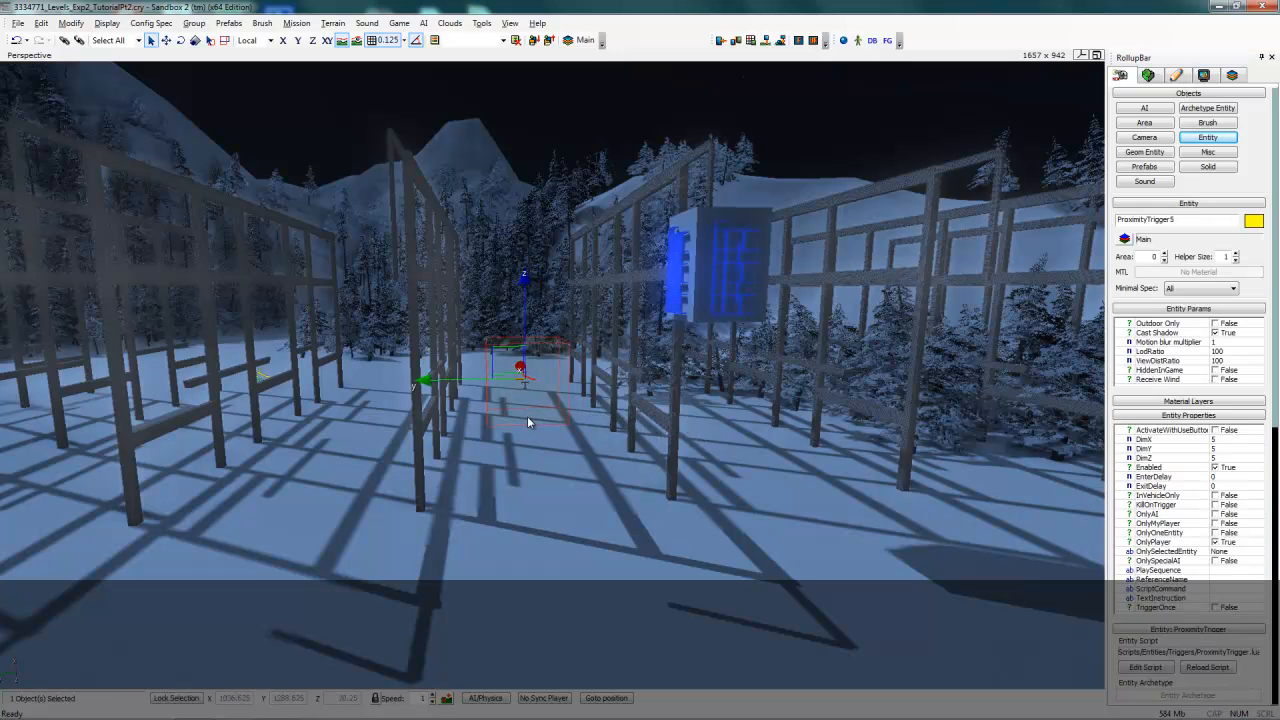
- Rename the trigger to LanternTrigger
{"action": "left_click_drag", "start_coordinate": [1180, 221], "coordinate": [1109, 236]}
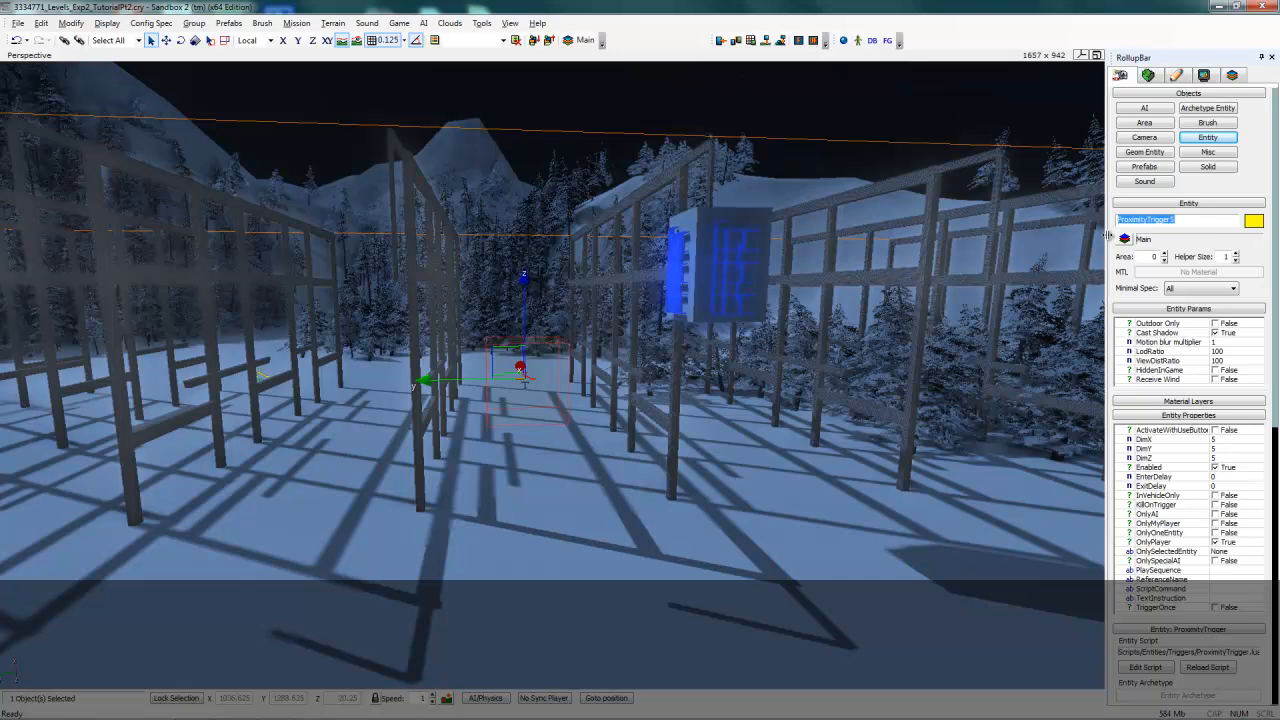
{"action": "type", "text": "LanternTrigger"}
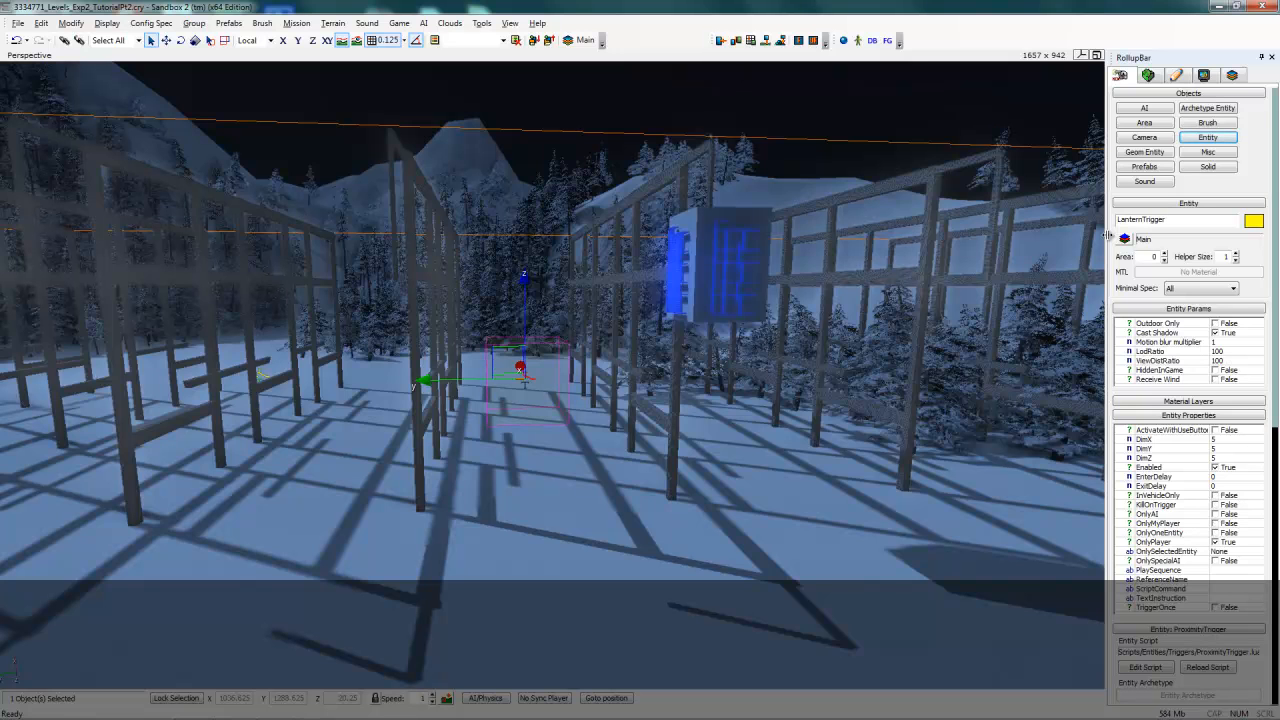
- Set the trigger's DimX to 20 and DimY to 10, and nudge it slightly into position
{"action": "left_click", "coordinate": [1217, 440]}
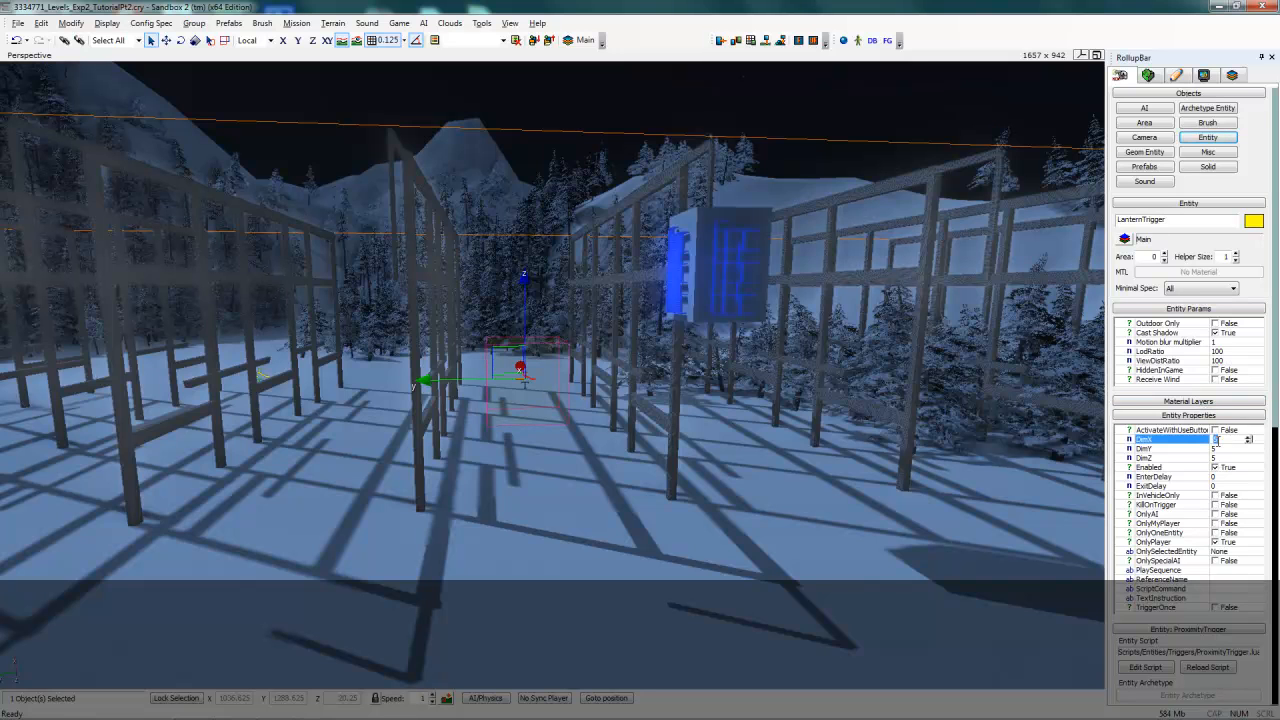
{"action": "type", "text": "20"}
{"action": "left_click", "coordinate": [1224, 449]}
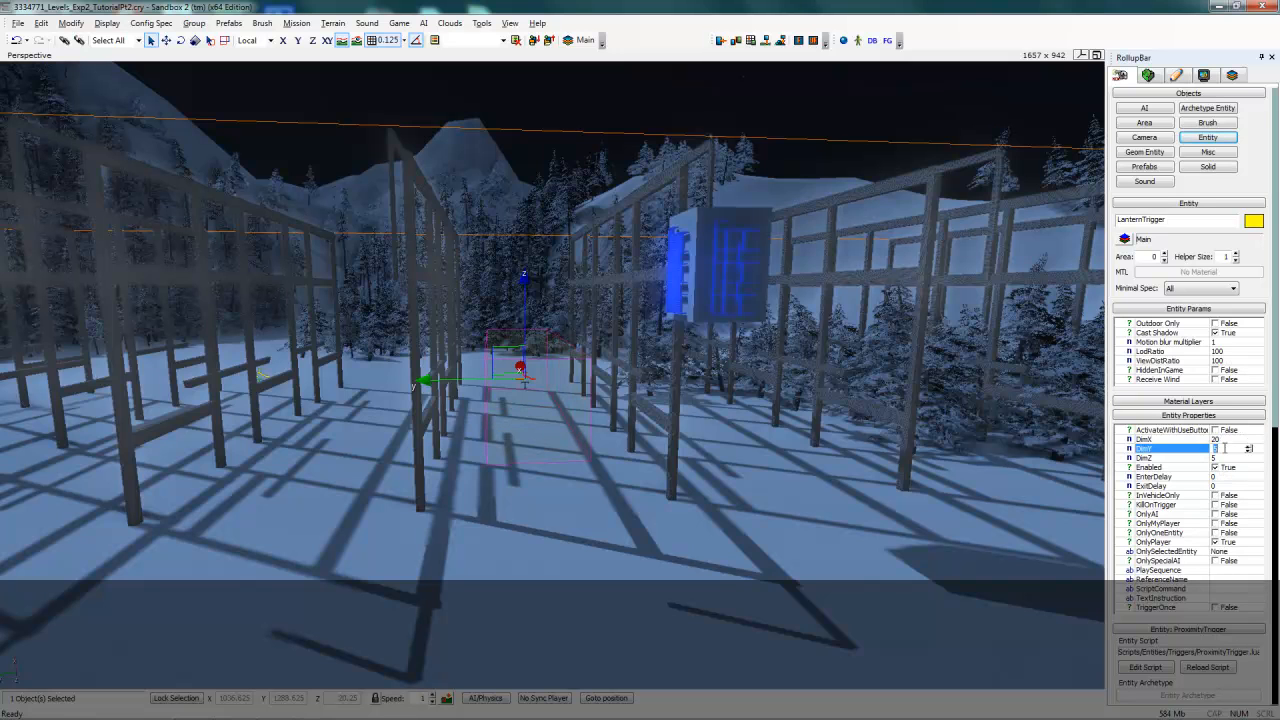
{"action": "type", "text": "10"}
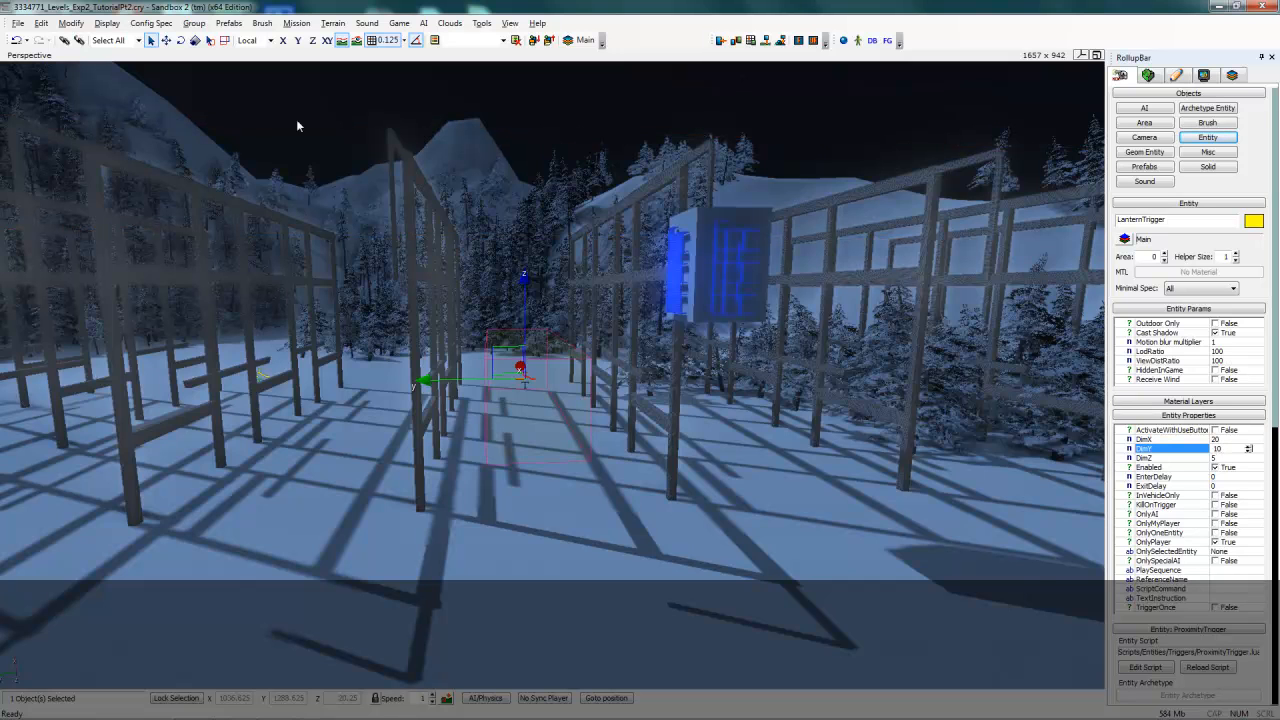
{"action": "left_click", "coordinate": [166, 40]}
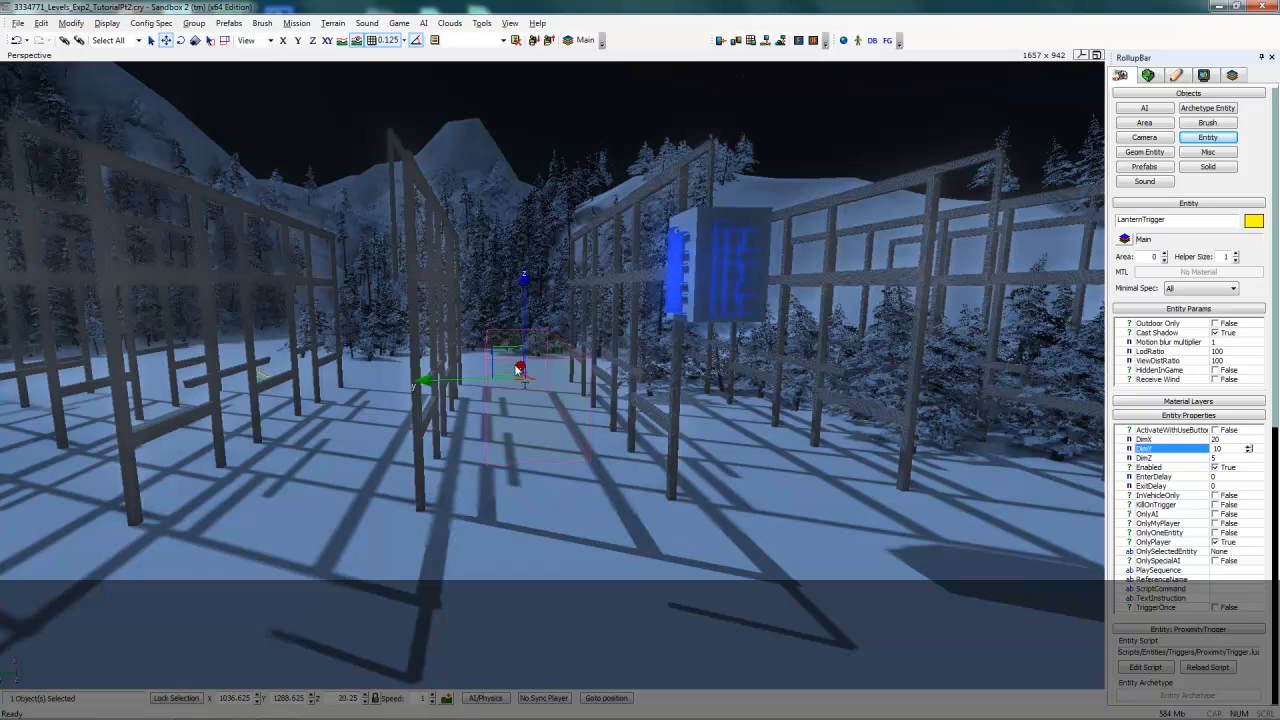
{"action": "left_click_drag", "start_coordinate": [518, 365], "coordinate": [514, 372]}
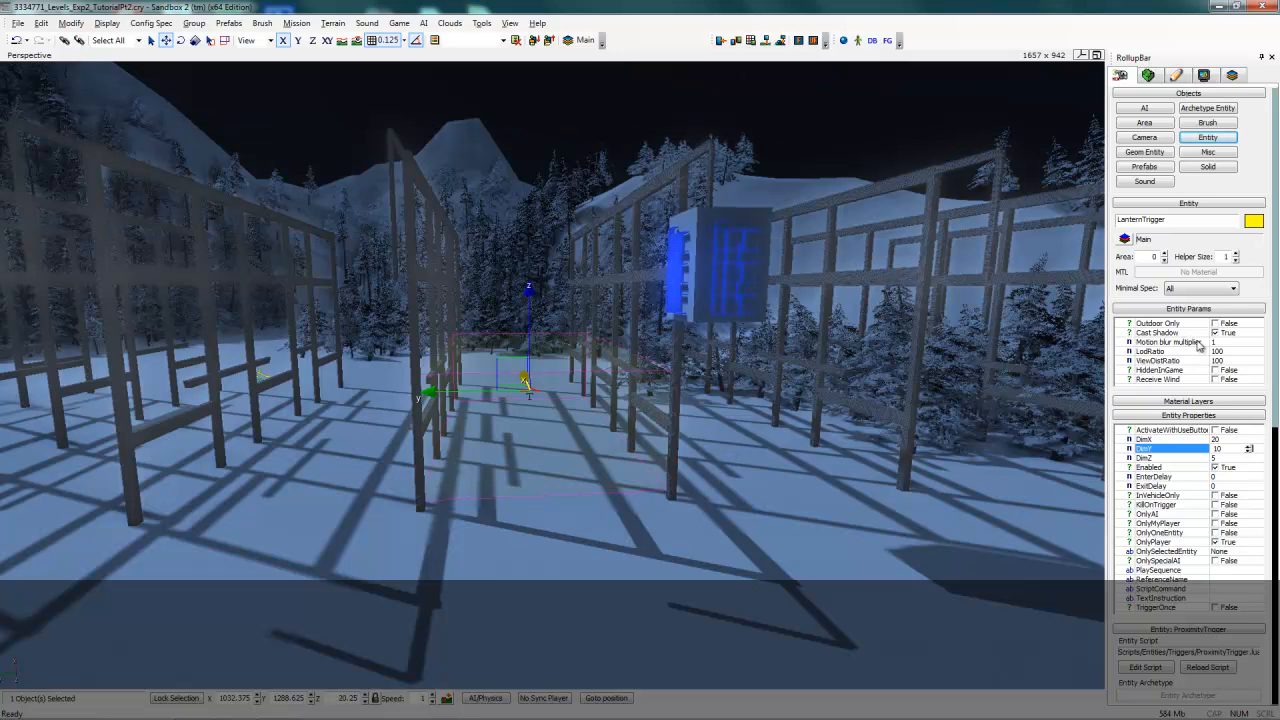
- Create a flow graph for the trigger in a new group named LanternGlow
{"action": "left_click_drag", "start_coordinate": [1274, 341], "coordinate": [1275, 457]}
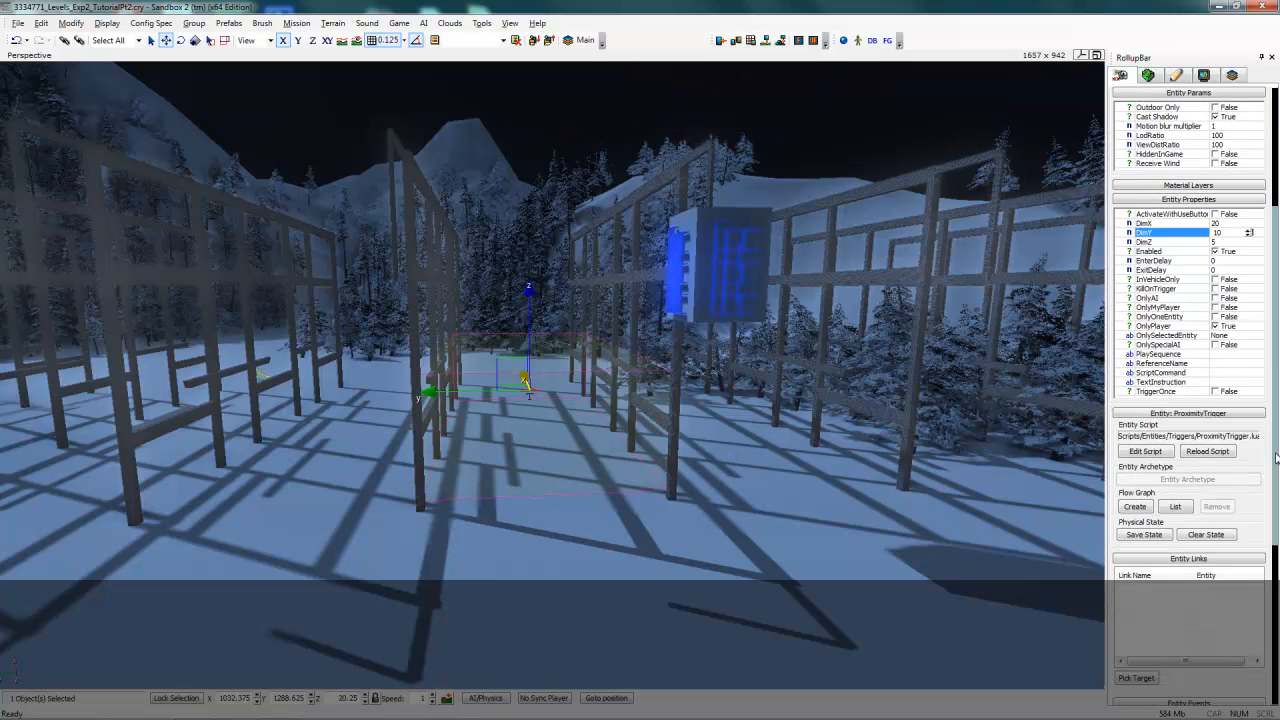
{"action": "left_click", "coordinate": [1136, 508]}
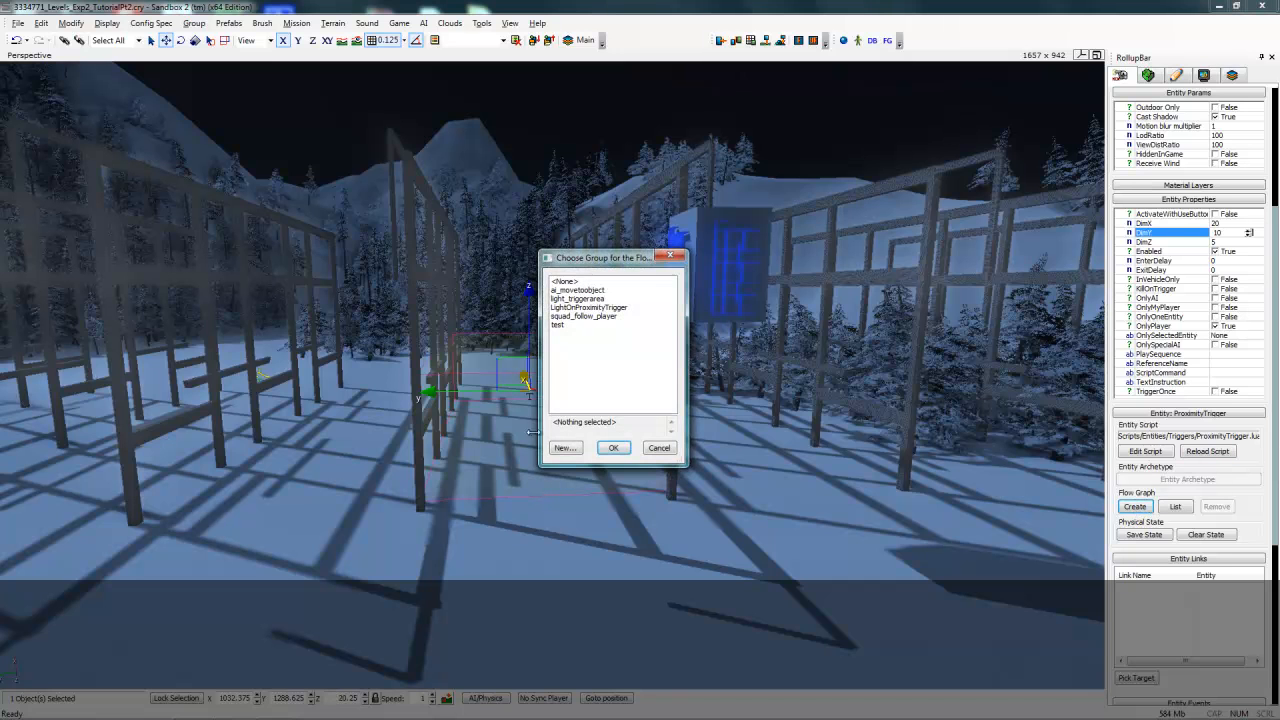
{"action": "left_click", "coordinate": [564, 448]}
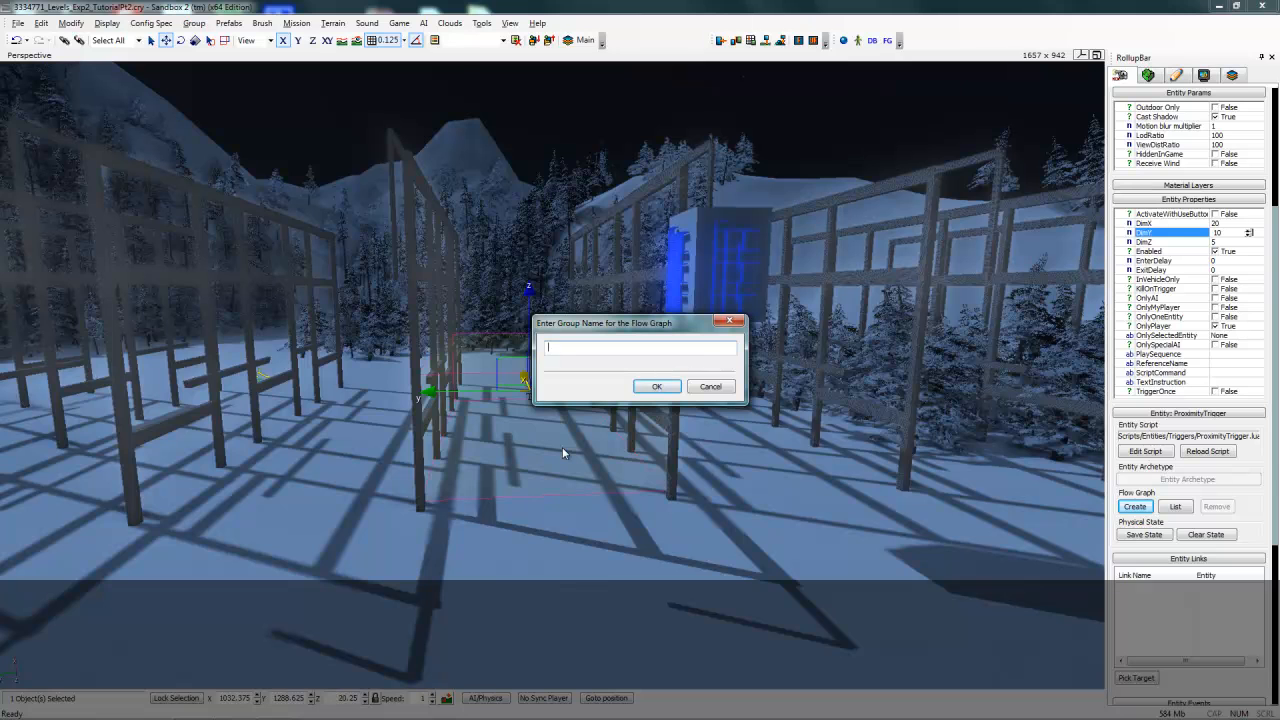
{"action": "type", "text": "LanternGlow"}
{"action": "key", "text": "Return"}
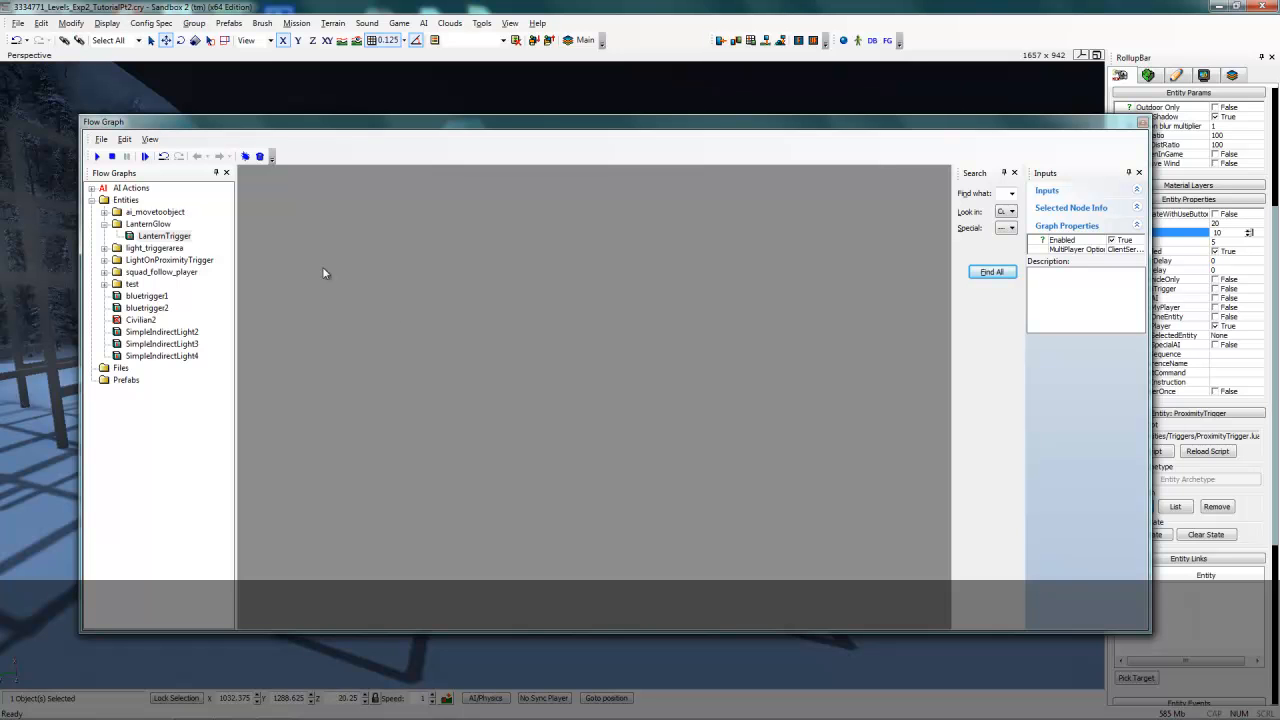
- Add a Misc Start node to the flow graph
{"action": "right_click", "coordinate": [263, 285]}
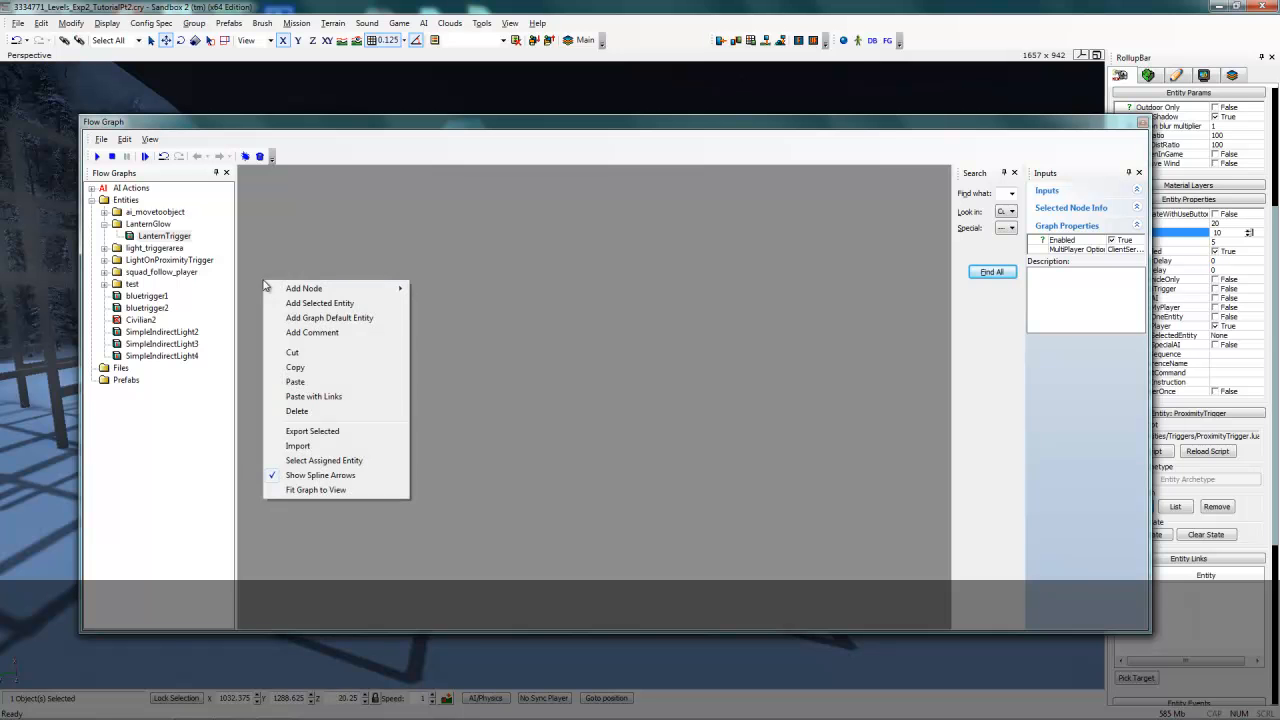
{"action": "mouse_move", "coordinate": [300, 288]}
{"action": "mouse_move", "coordinate": [445, 519]}
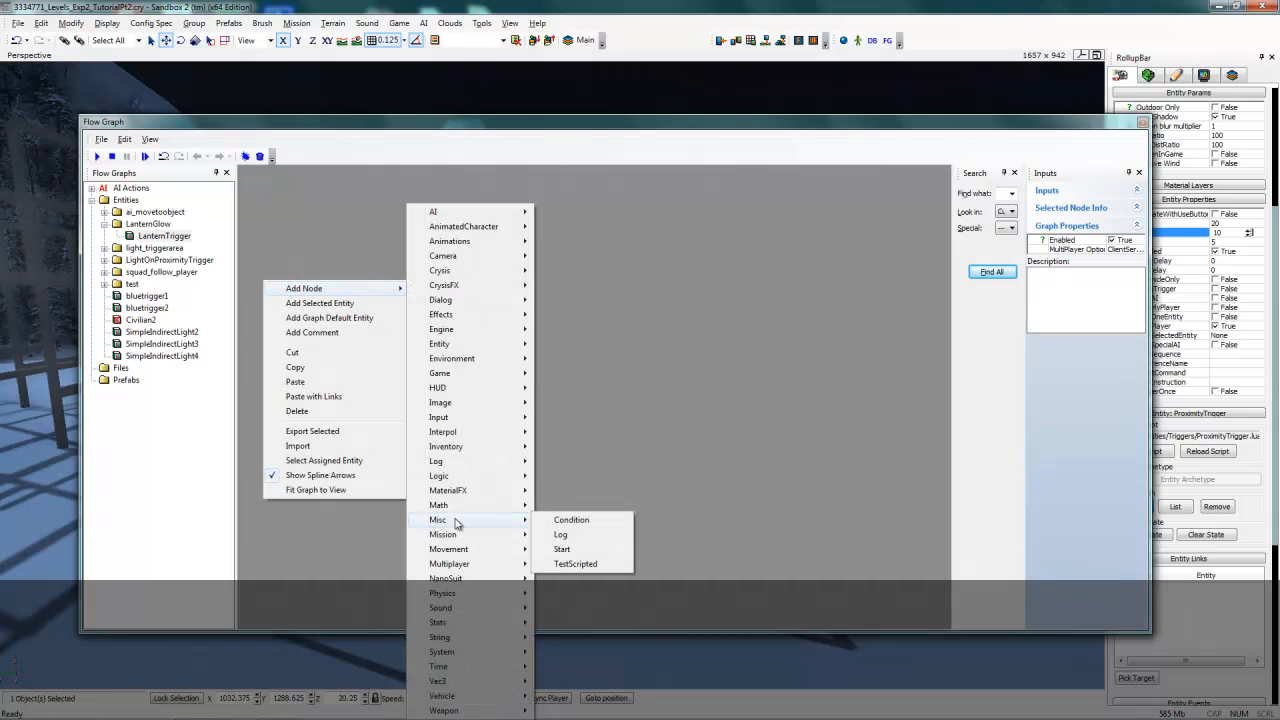
{"action": "left_click", "coordinate": [582, 552]}
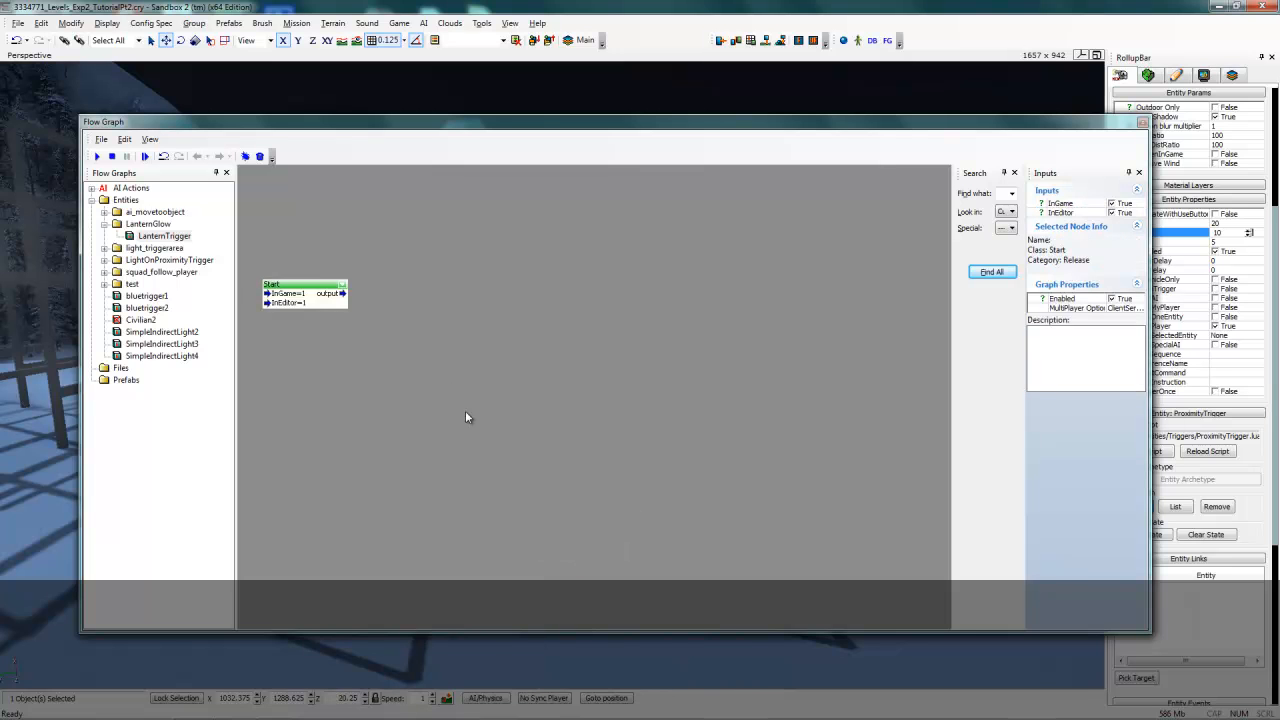
- Add an Entity MaterialParam node to the flow graph
{"action": "right_click", "coordinate": [389, 341]}
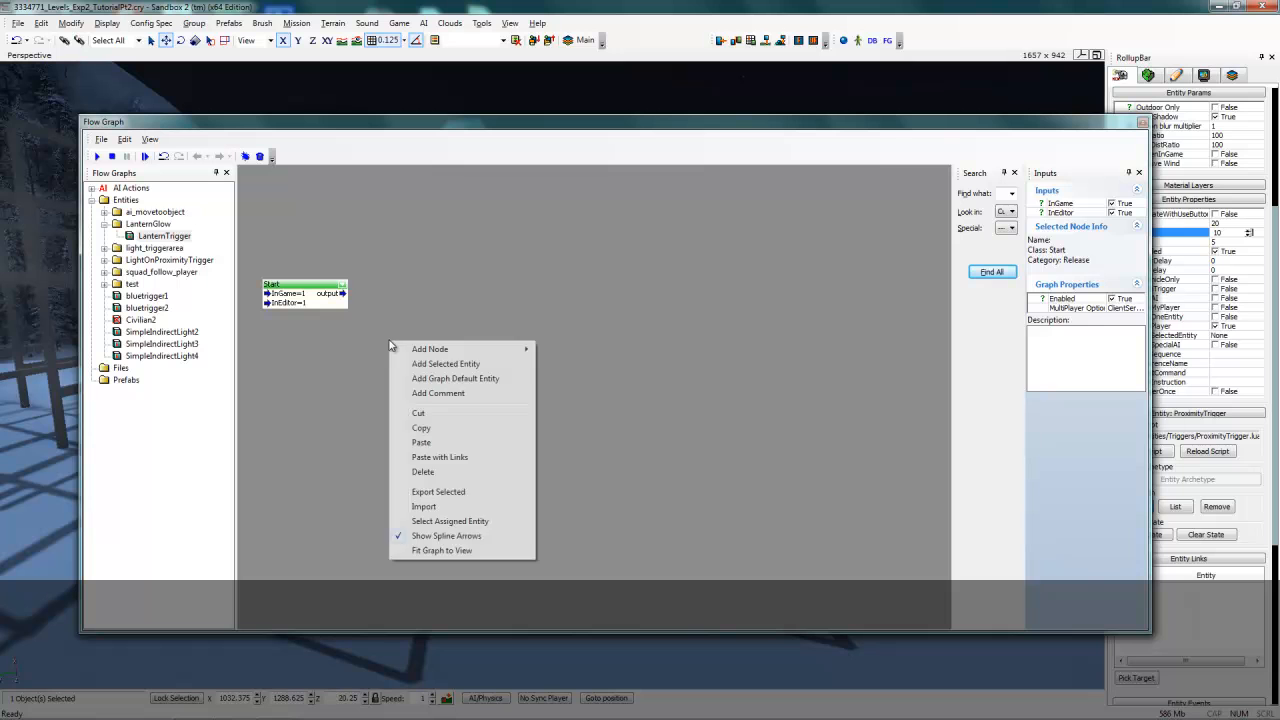
{"action": "mouse_move", "coordinate": [453, 347]}
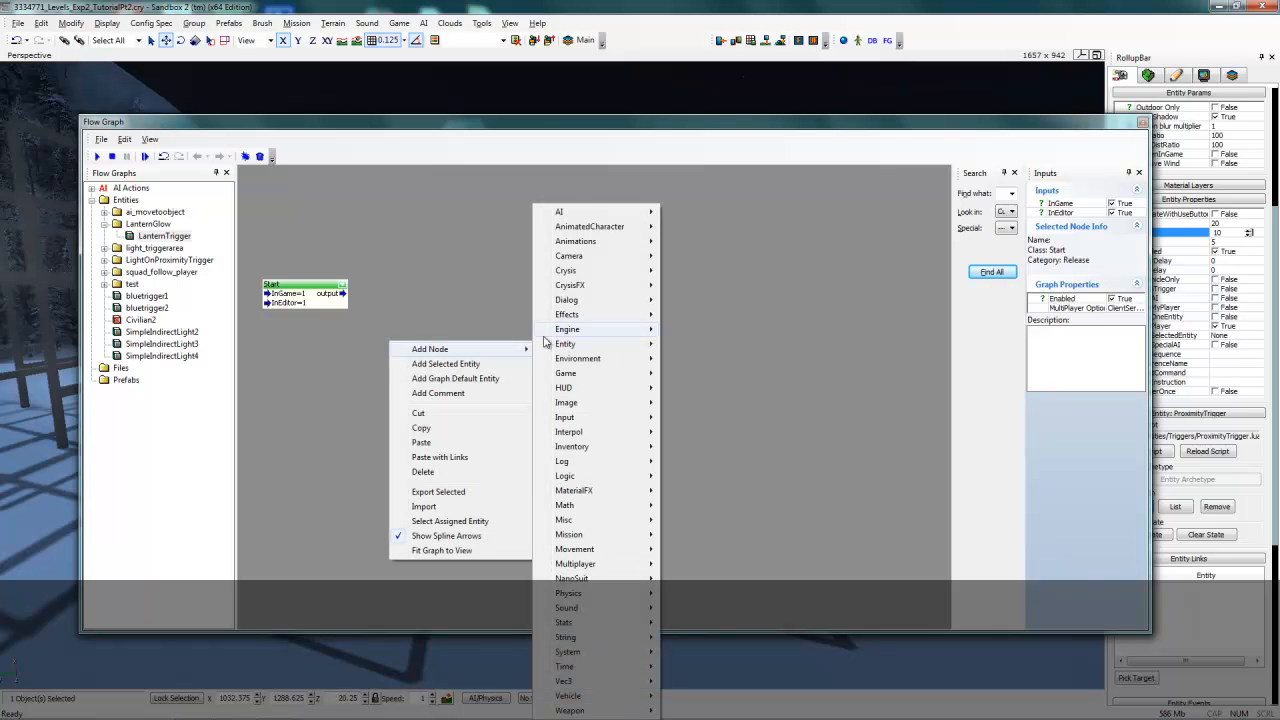
{"action": "mouse_move", "coordinate": [600, 343]}
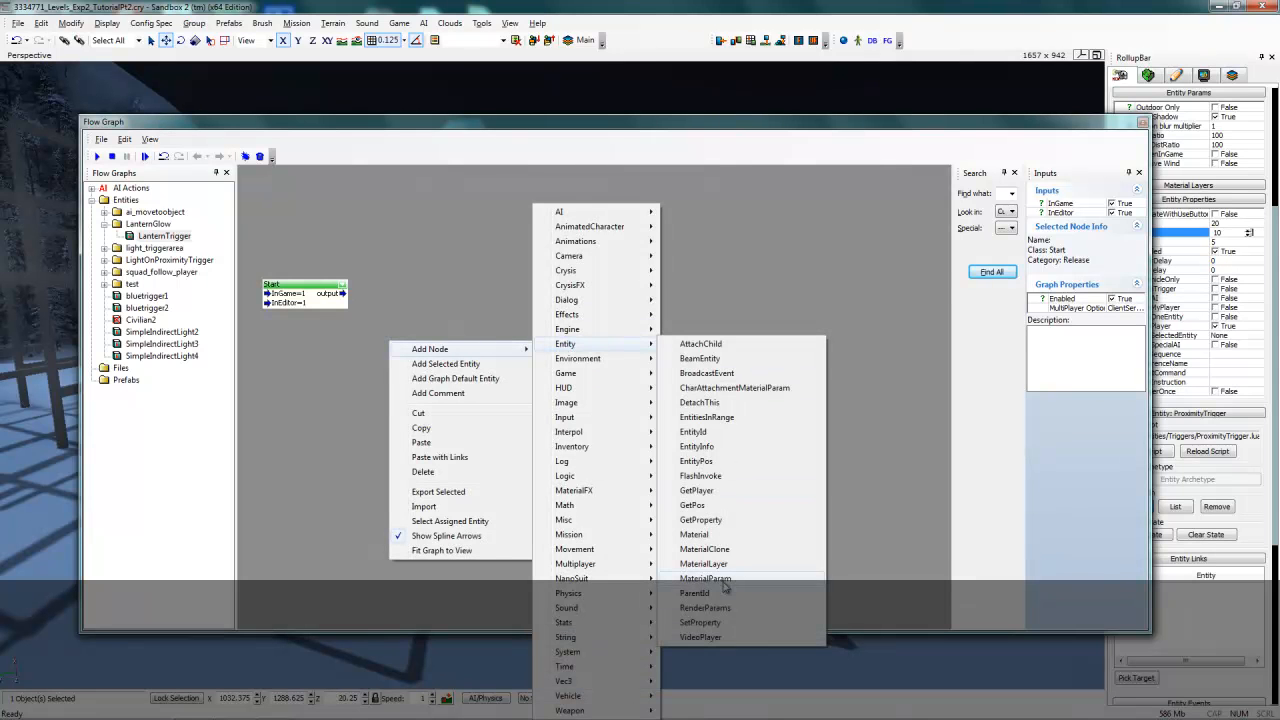
{"action": "left_click", "coordinate": [724, 580]}
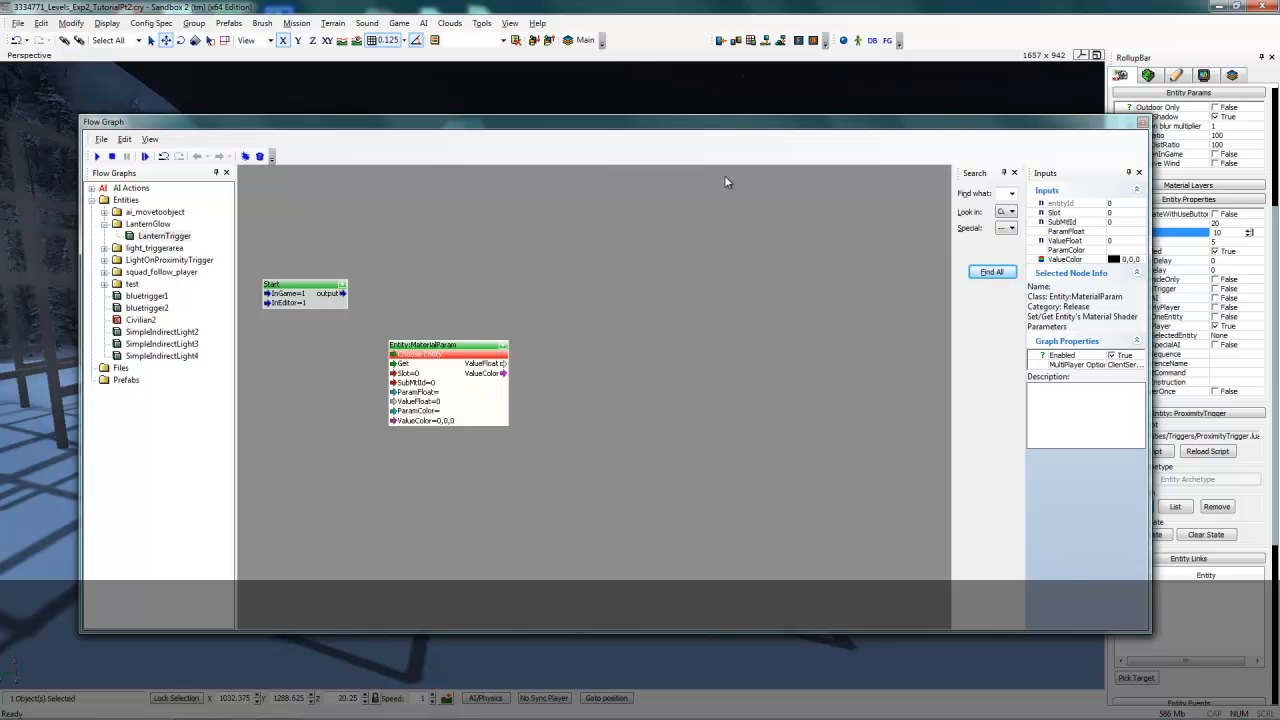
- Select the lantern shade in the level and assign it as the MaterialParam node's entity
{"action": "left_click_drag", "start_coordinate": [737, 152], "coordinate": [753, 358]}
{"action": "left_click", "coordinate": [752, 218]}
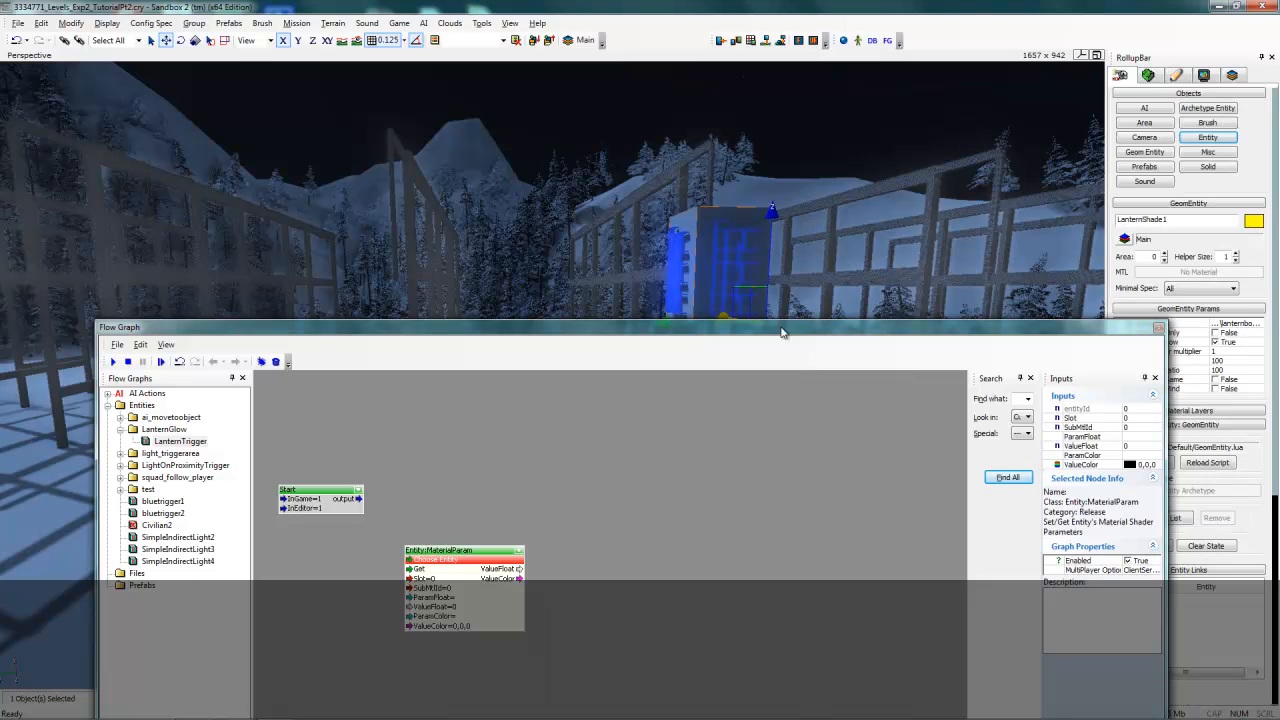
{"action": "right_click", "coordinate": [452, 563]}
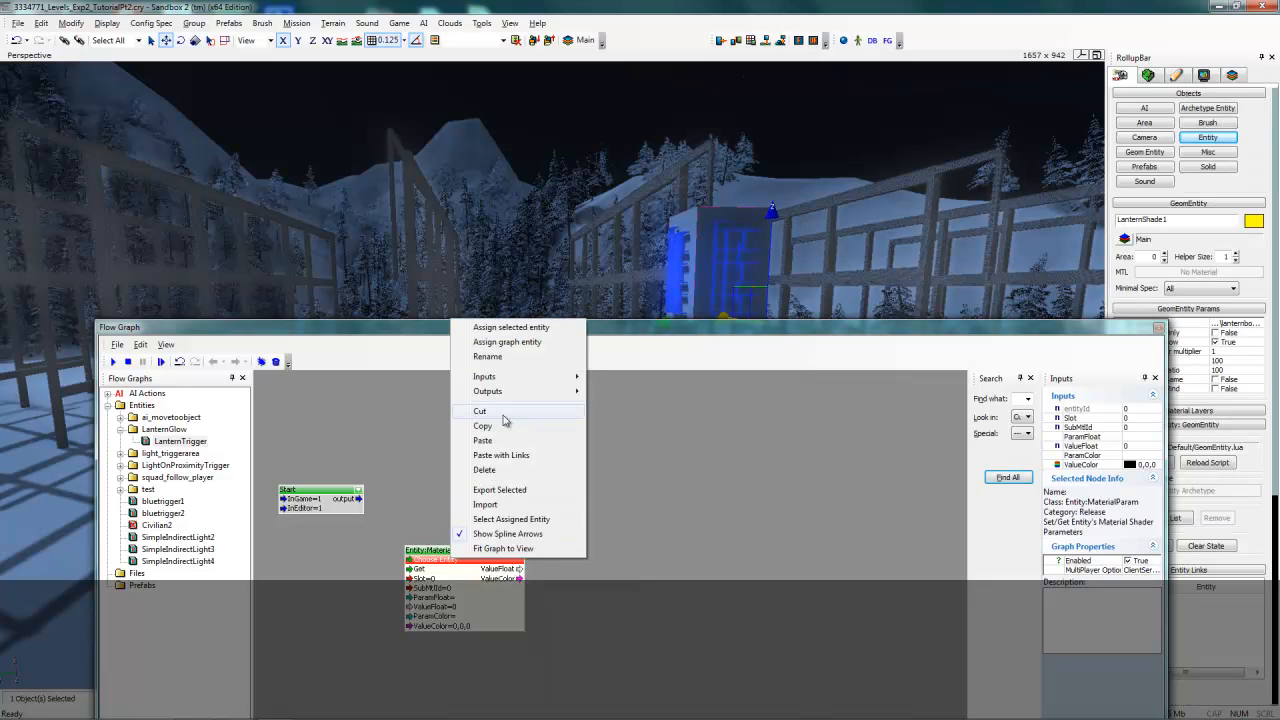
{"action": "left_click", "coordinate": [502, 330]}
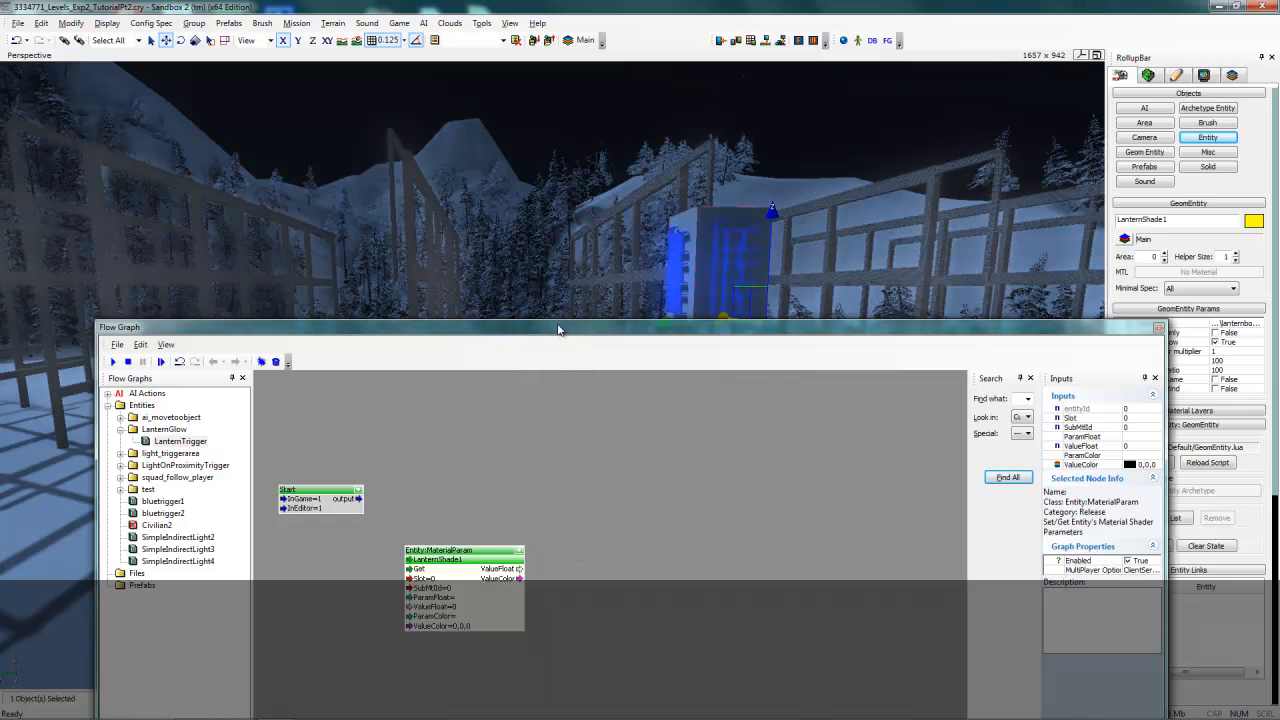
{"action": "left_click_drag", "start_coordinate": [558, 330], "coordinate": [564, 131]}
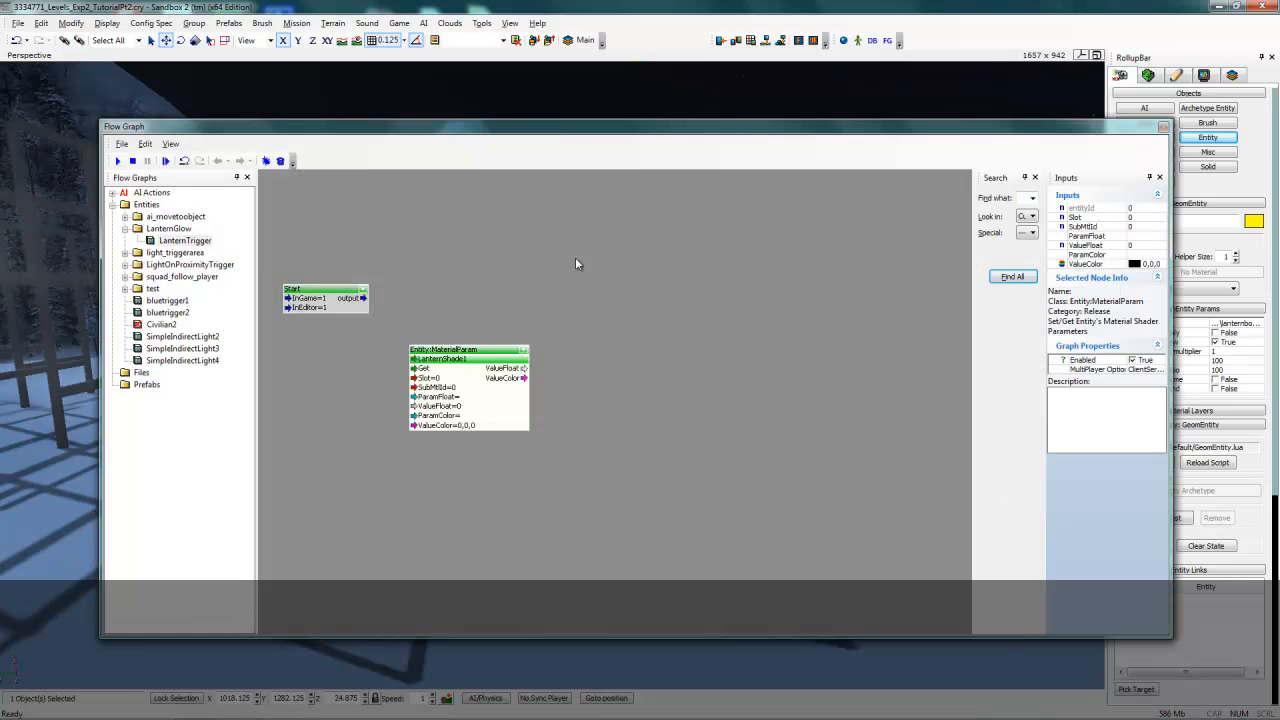
- Add the graph default entity's ProximityTrigger node to the flow graph
{"action": "right_click", "coordinate": [429, 221]}
{"action": "left_click", "coordinate": [488, 272]}
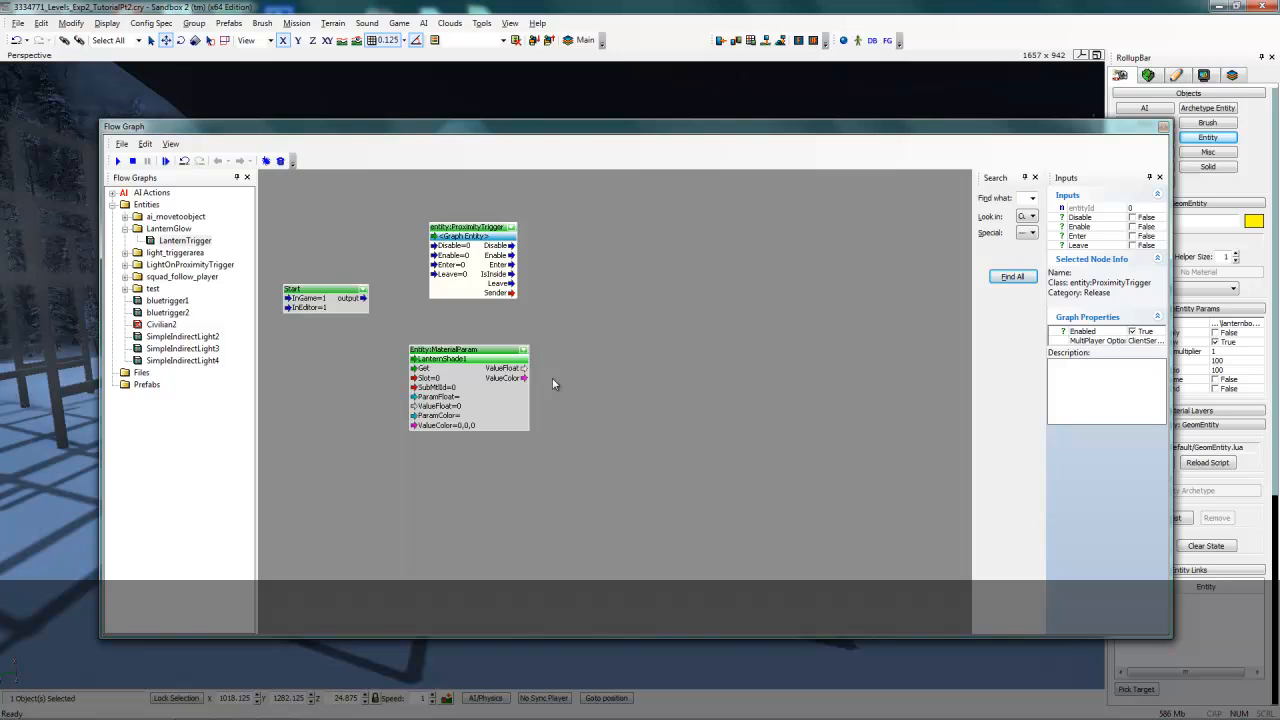
- Duplicate the MaterialParam node and place the copy beside the ProximityTrigger node
{"action": "left_click_drag", "start_coordinate": [504, 415], "coordinate": [504, 413]}
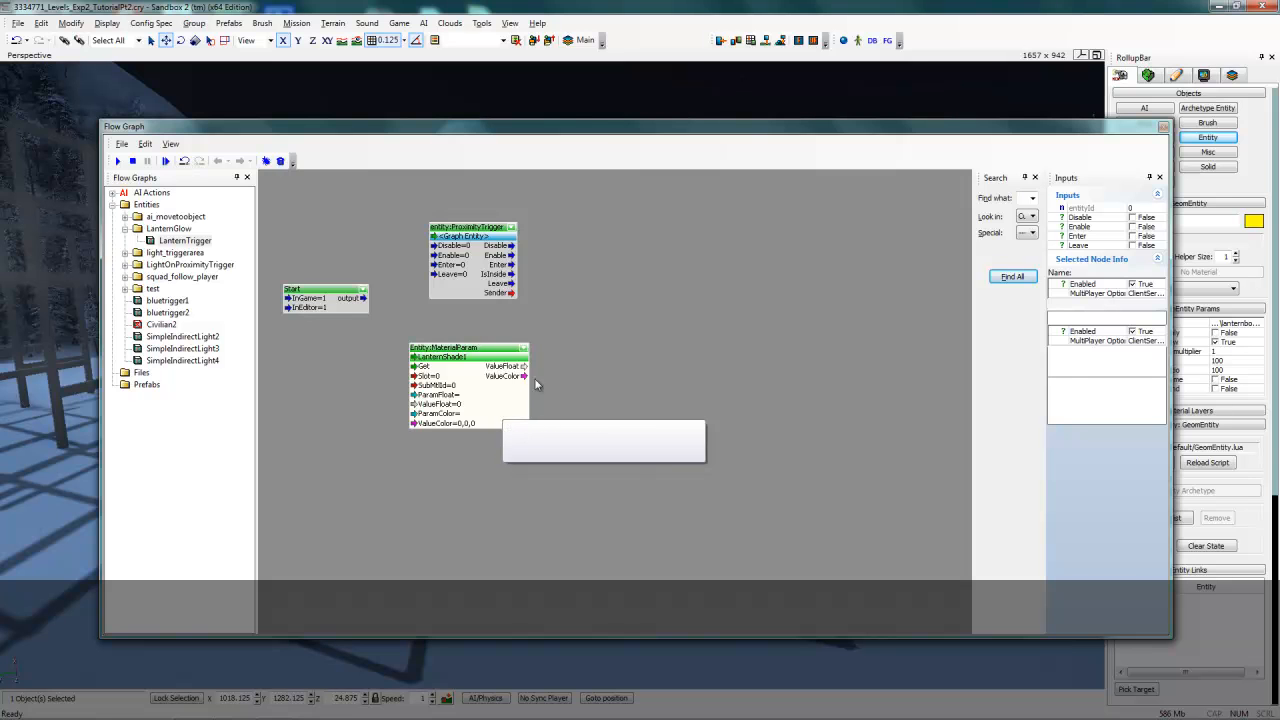
{"action": "key", "text": "ctrl+v"}
{"action": "left_click_drag", "start_coordinate": [598, 482], "coordinate": [669, 291]}
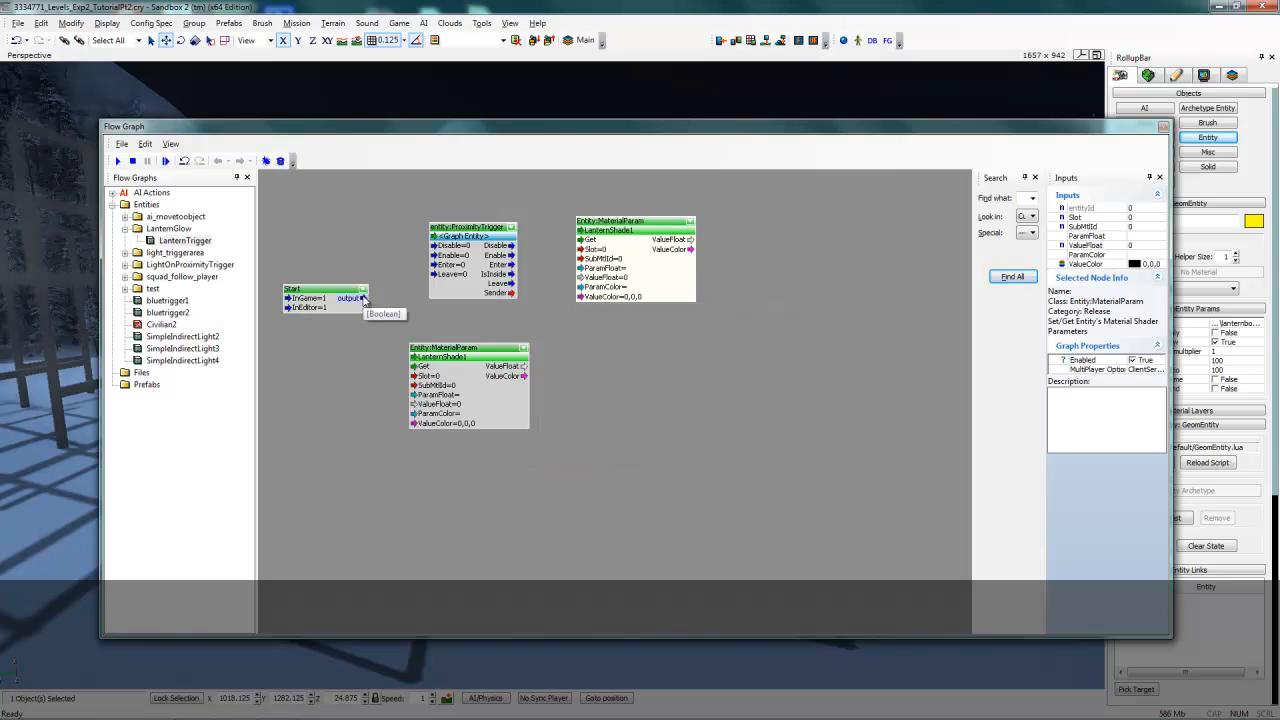
- Link the Start node's output to the lower MaterialParam node's Get input
{"action": "left_click", "coordinate": [366, 300]}
{"action": "left_click_drag", "start_coordinate": [367, 301], "coordinate": [422, 369]}
- Set the lower MaterialParam node's ParamFloat to glow
{"action": "left_click", "coordinate": [506, 406]}
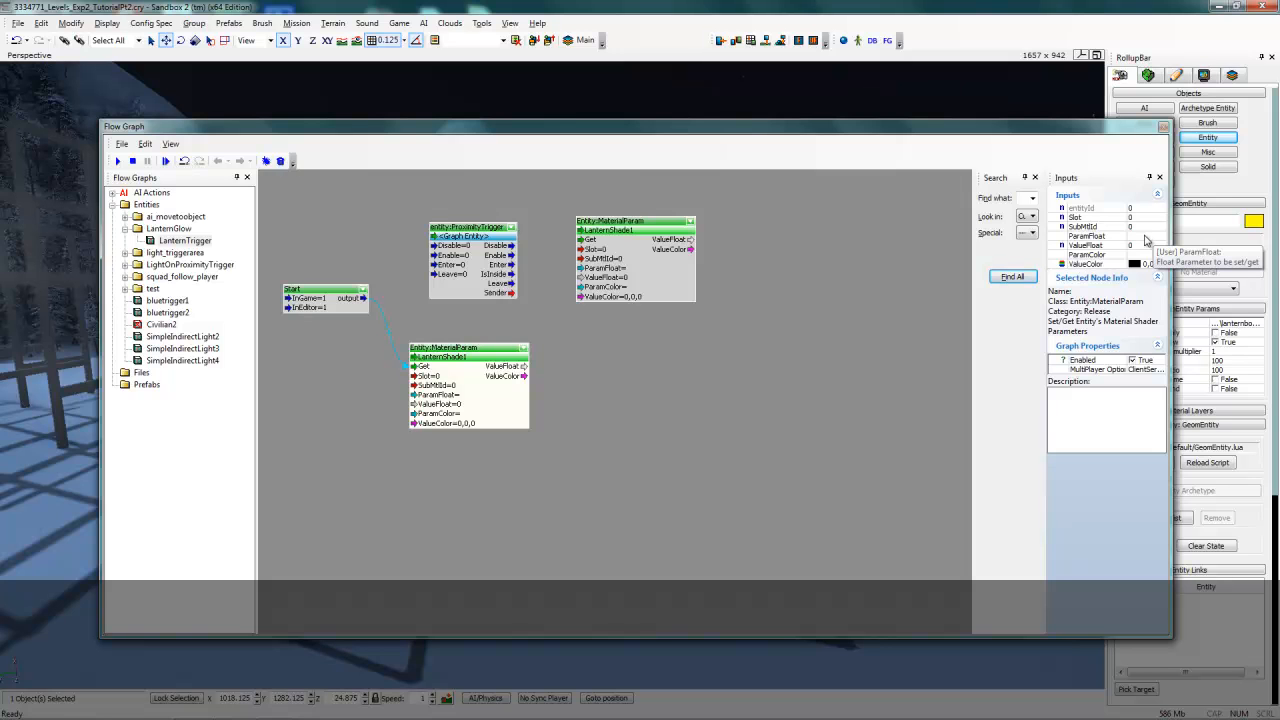
{"action": "left_click", "coordinate": [1145, 236]}
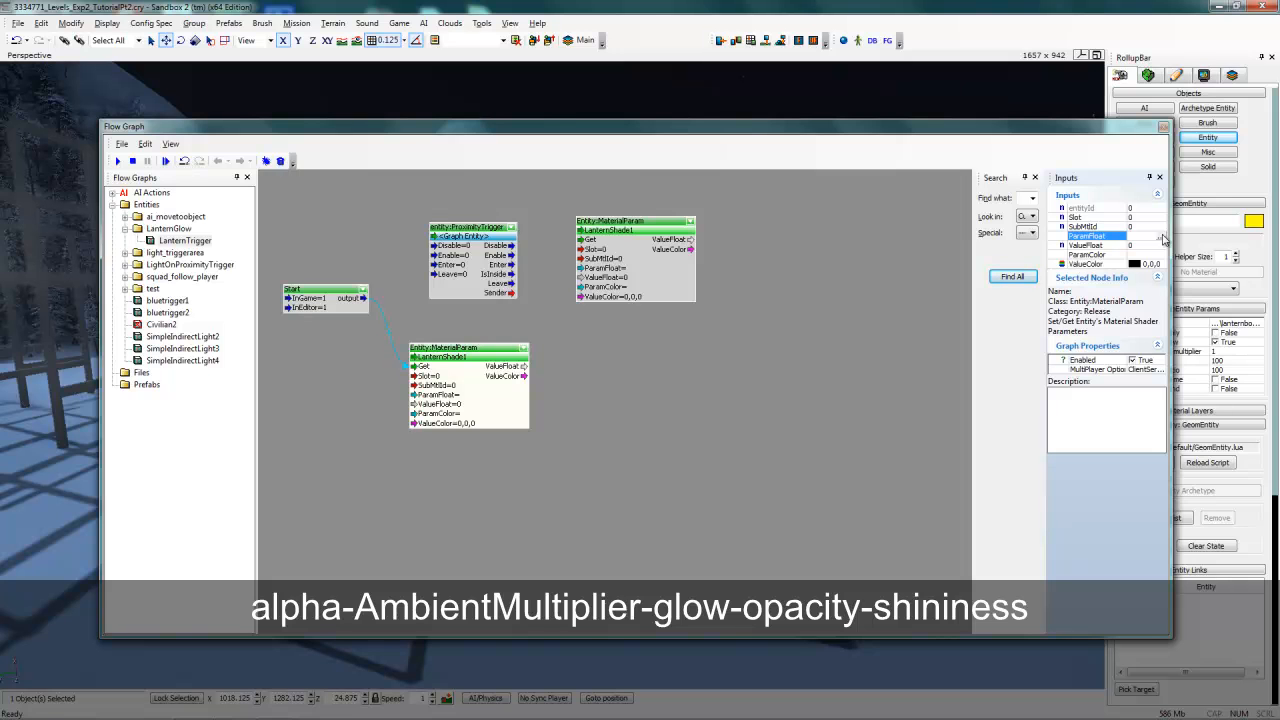
{"action": "left_click", "coordinate": [1161, 237]}
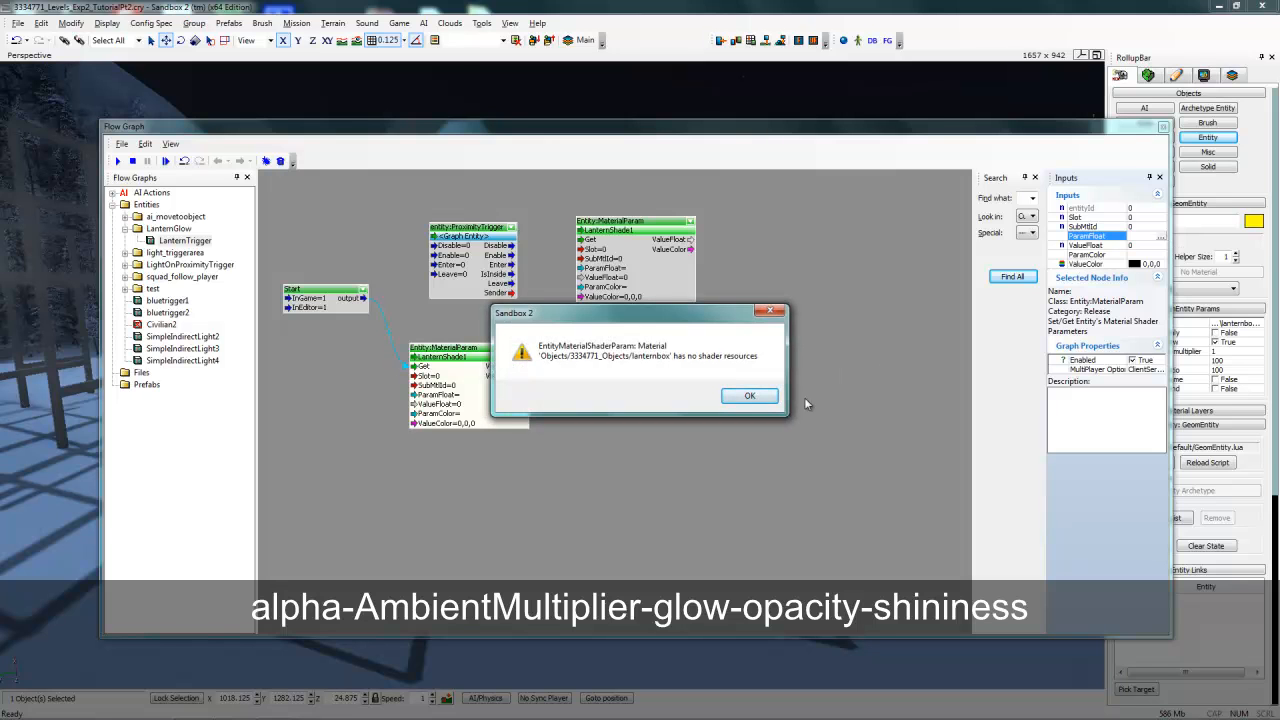
{"action": "left_click", "coordinate": [750, 397]}
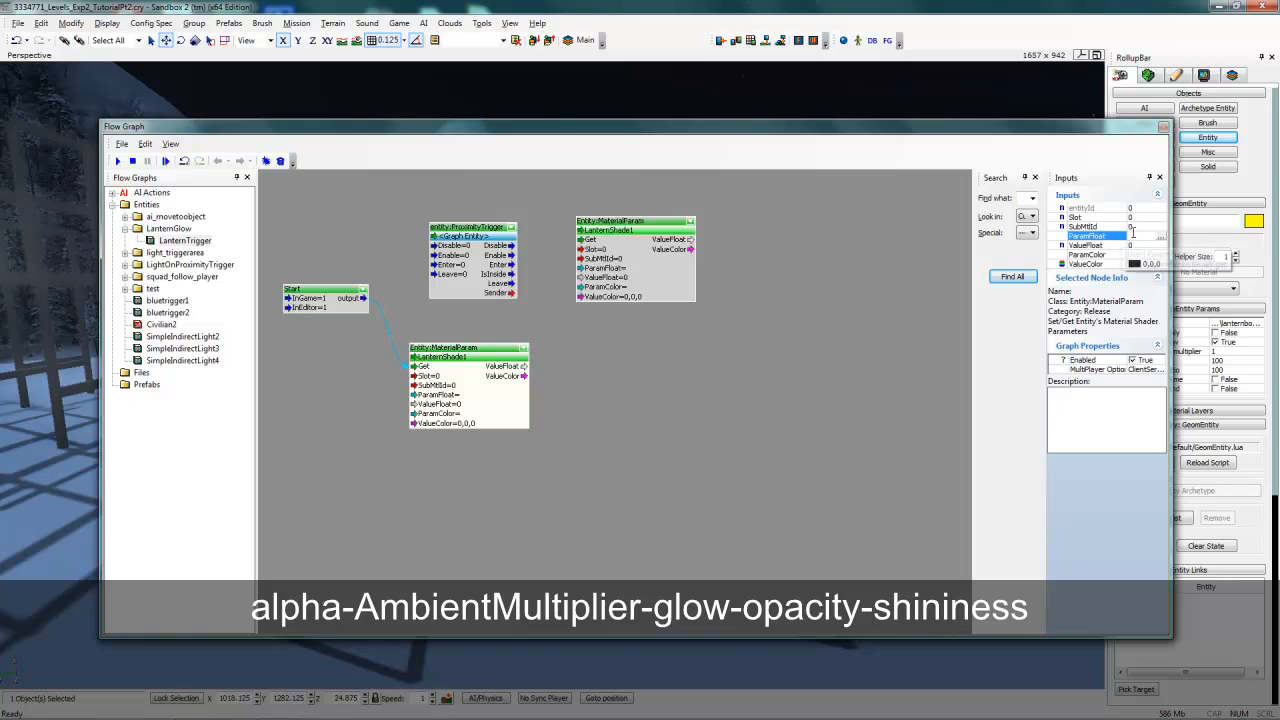
{"action": "left_click", "coordinate": [1133, 234]}
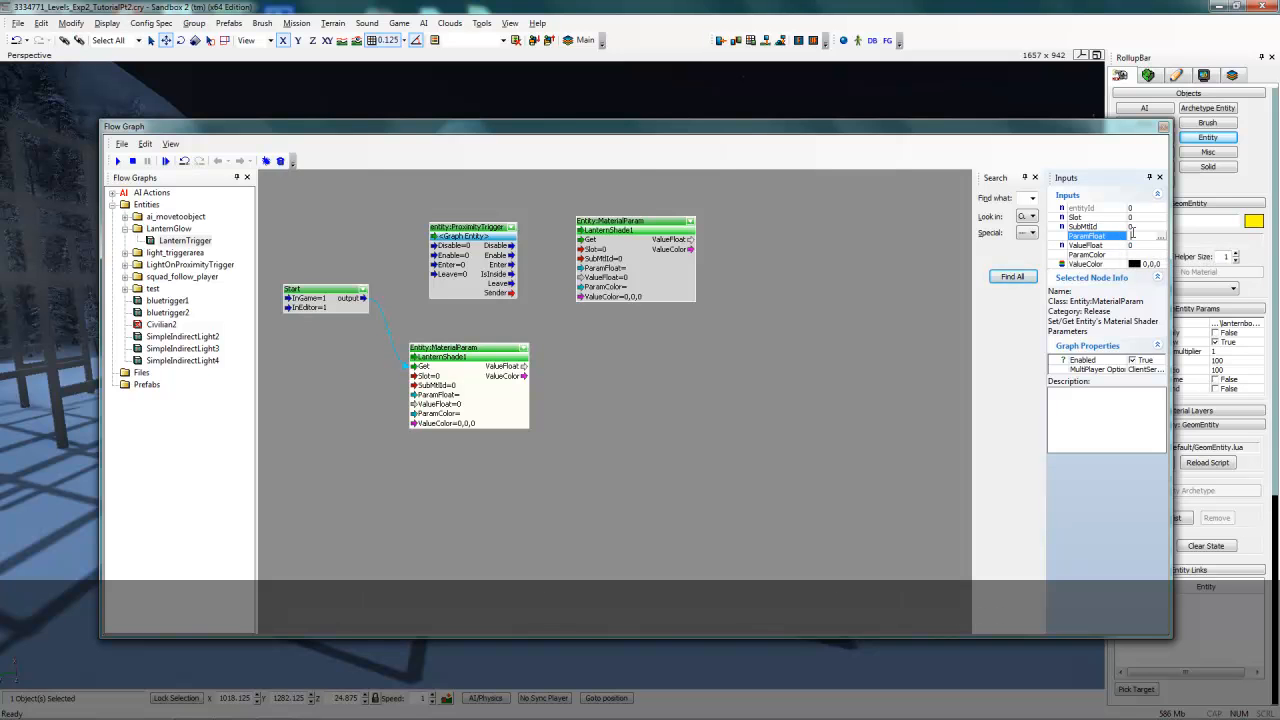
{"action": "key", "text": "Return"}
- Connect Start's output to the ProximityTrigger's Enable input, and the trigger's Enter and IsInside outputs to the upper MaterialParam's Get and ValueFloat inputs
{"action": "left_click", "coordinate": [348, 291]}
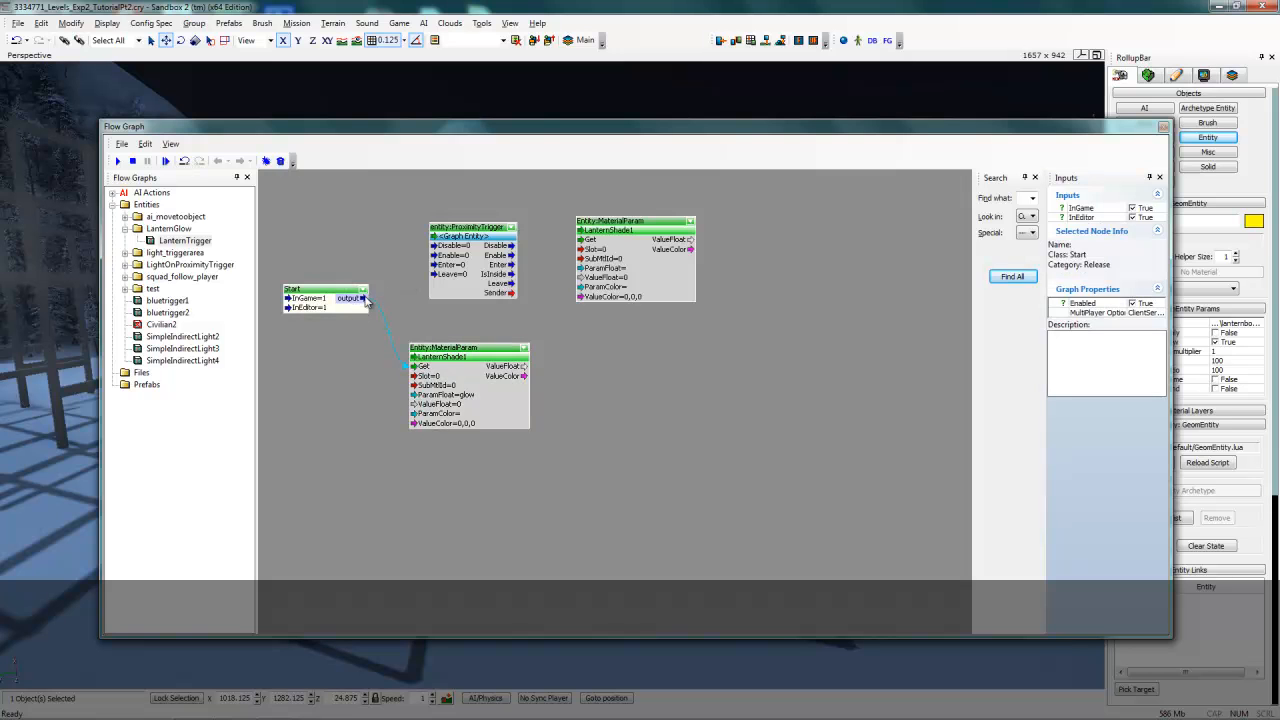
{"action": "left_click_drag", "start_coordinate": [366, 299], "coordinate": [438, 256]}
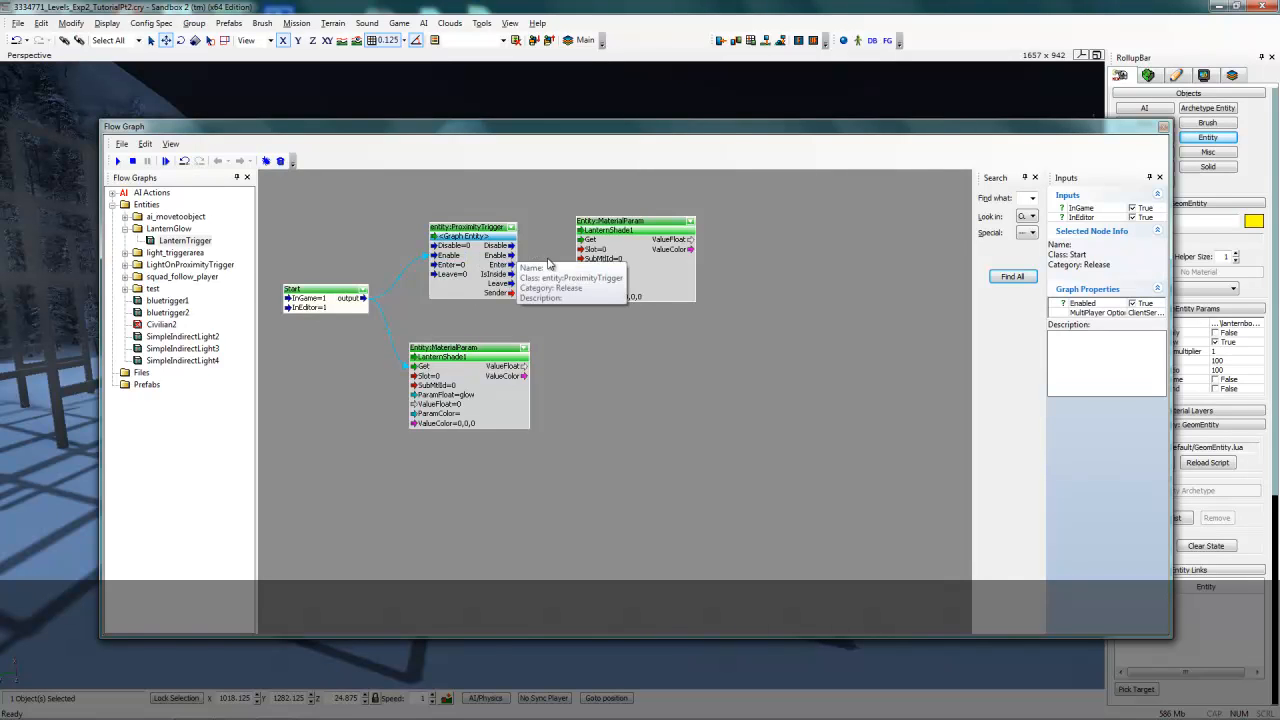
{"action": "left_click_drag", "start_coordinate": [511, 264], "coordinate": [586, 244]}
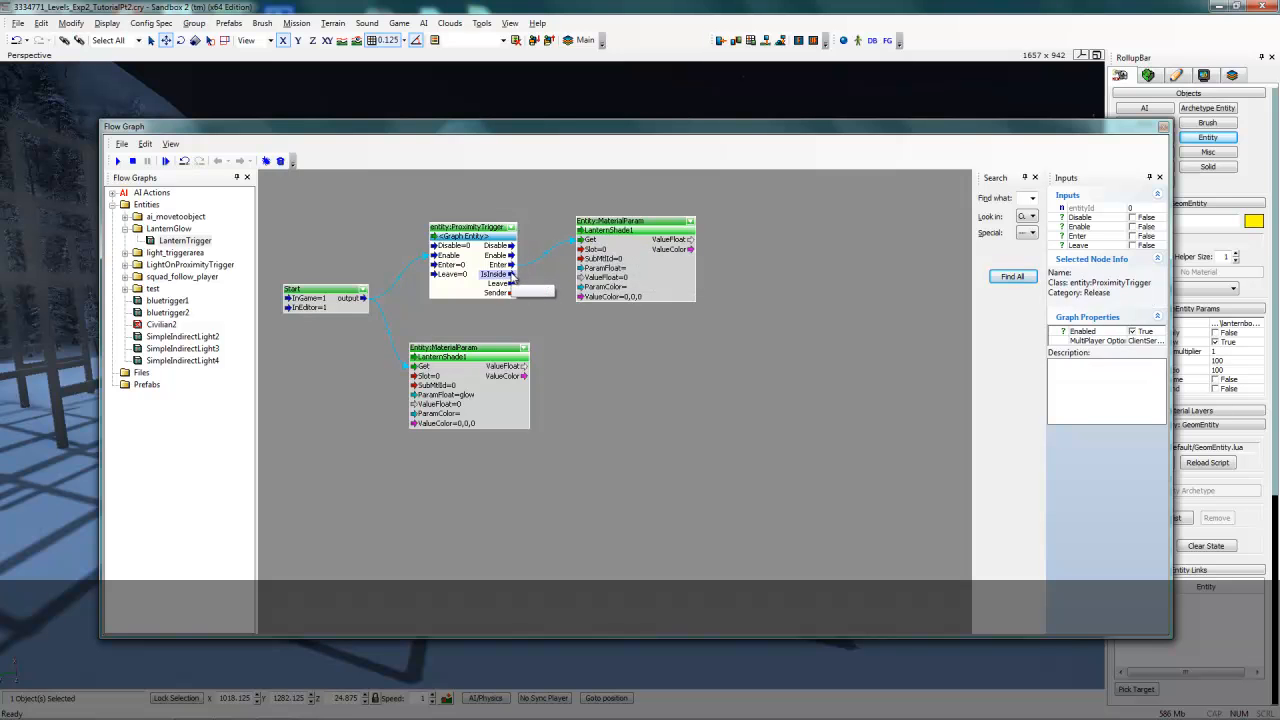
{"action": "left_click_drag", "start_coordinate": [545, 276], "coordinate": [588, 284]}
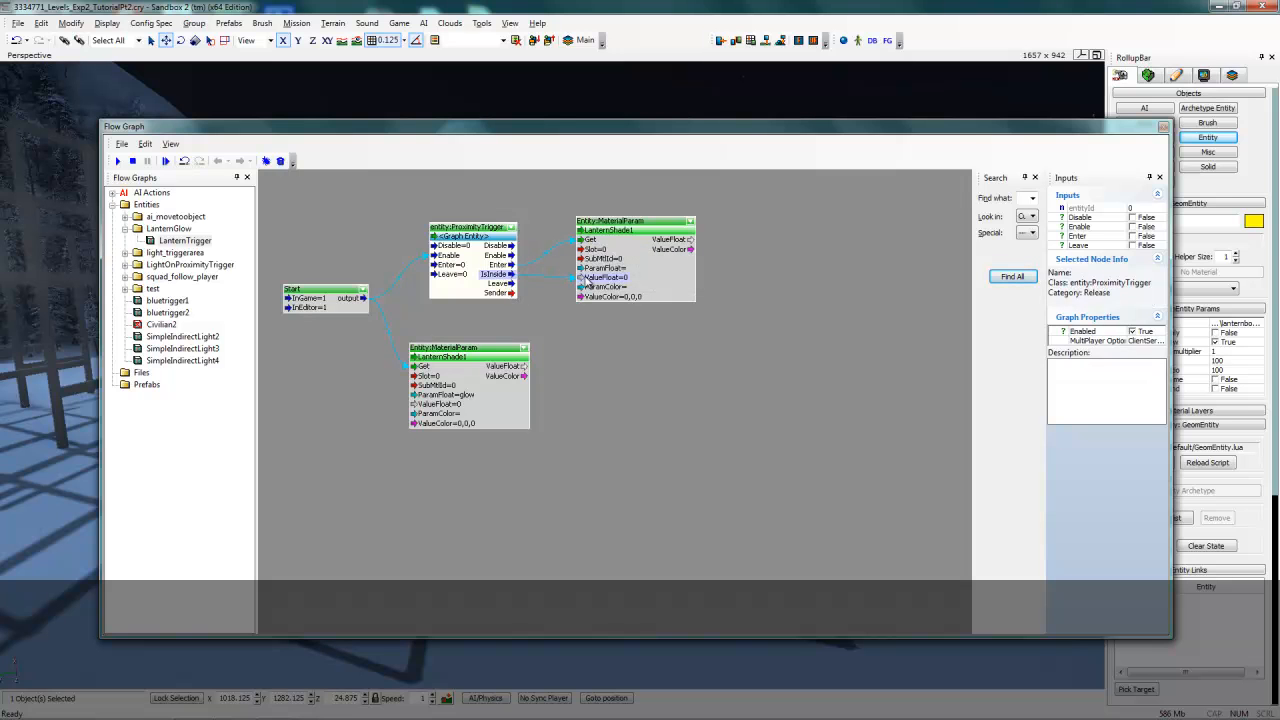
- Set the upper MaterialParam node's ParamFloat to glow and close the Flow Graph window
{"action": "left_click", "coordinate": [686, 289]}
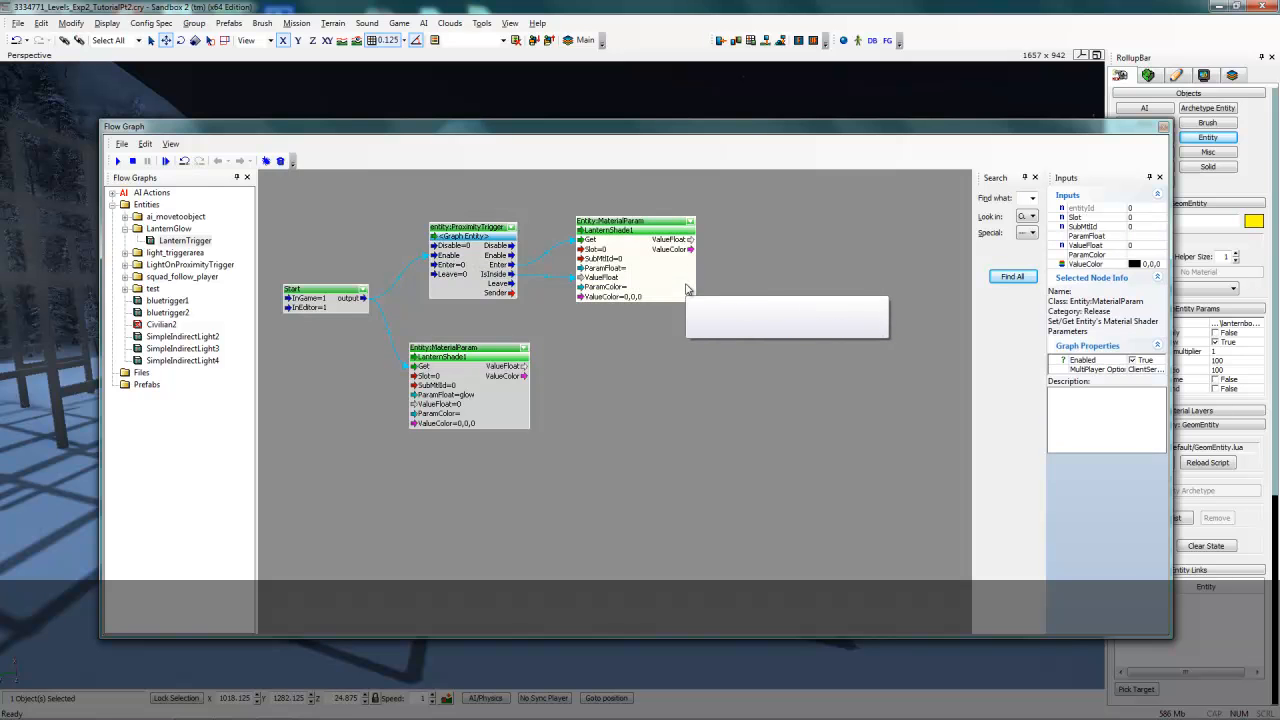
{"action": "left_click", "coordinate": [1138, 236]}
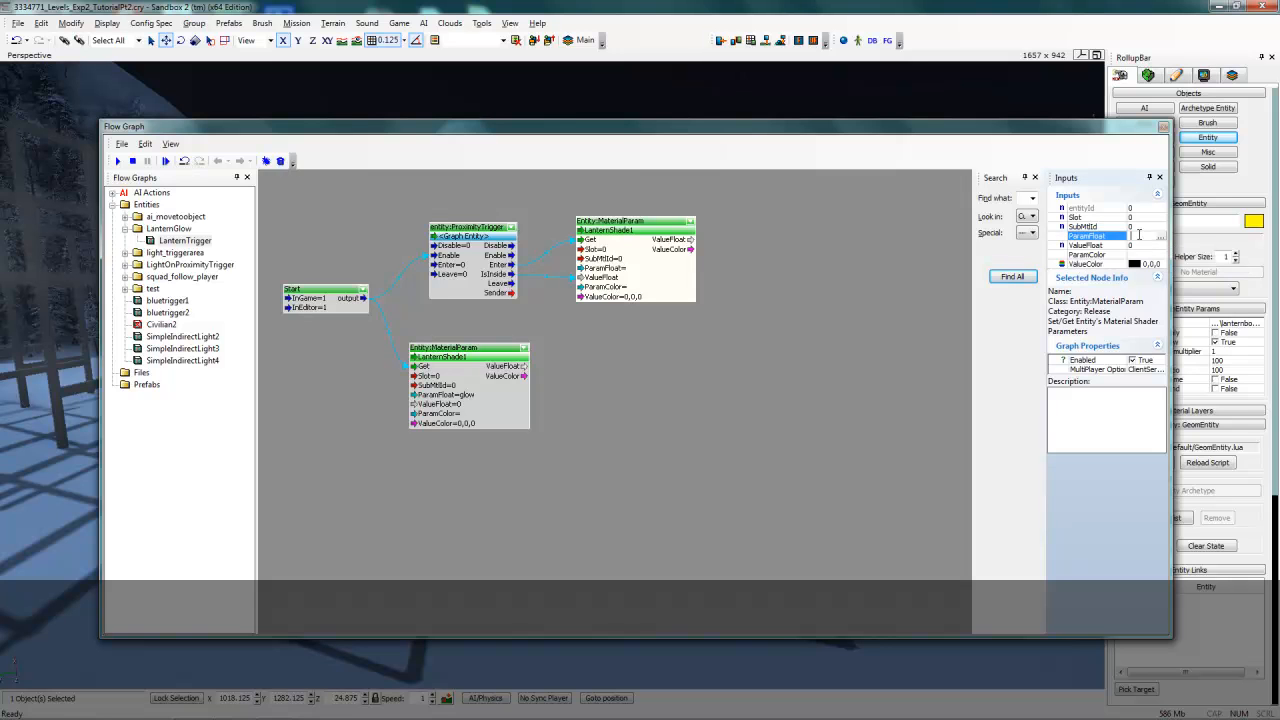
{"action": "key", "text": "Return"}
{"action": "left_click", "coordinate": [1138, 246]}
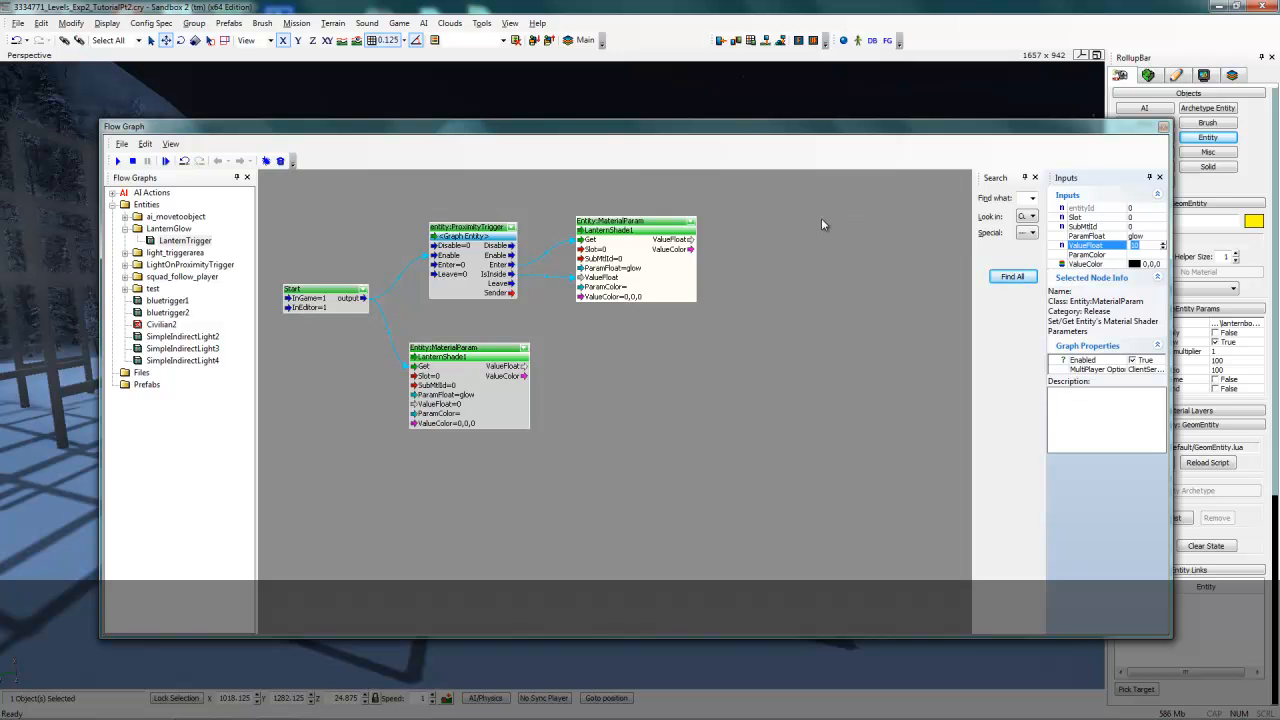
{"action": "left_click", "coordinate": [1163, 127]}
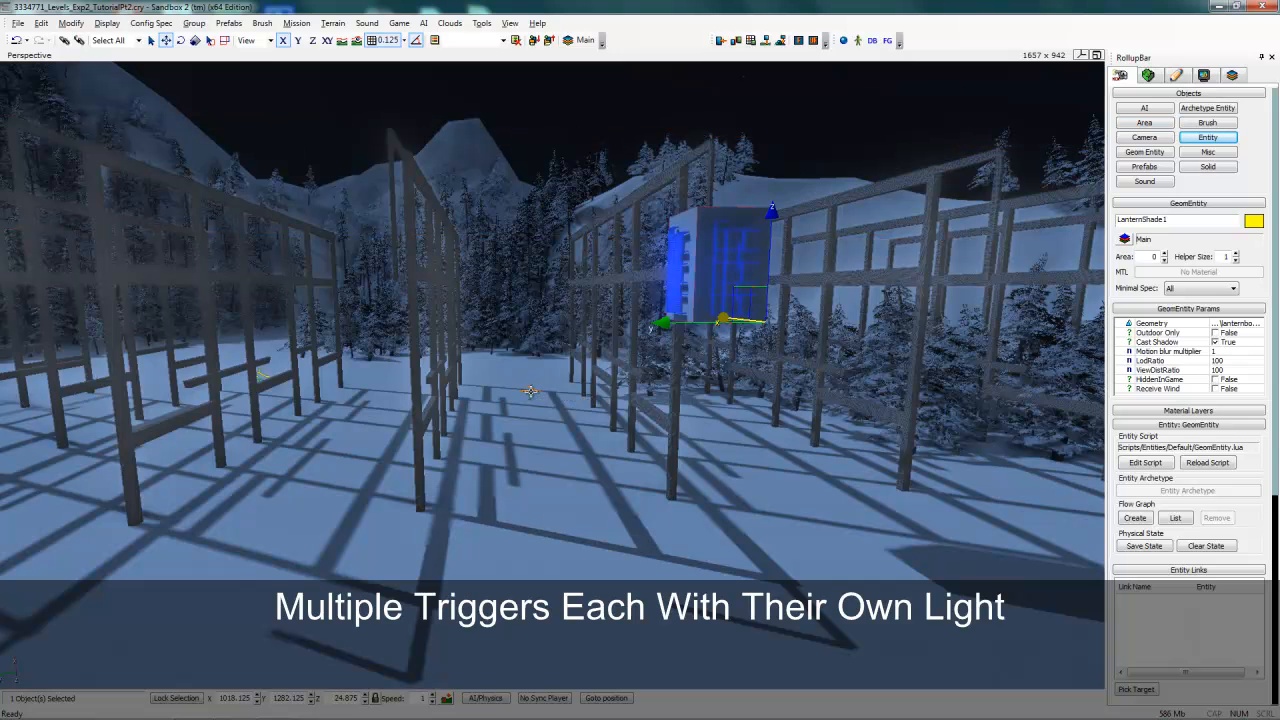
- Clone the LanternTrigger and place the copy beside the frames on the left of the path
{"action": "left_click", "coordinate": [530, 394]}
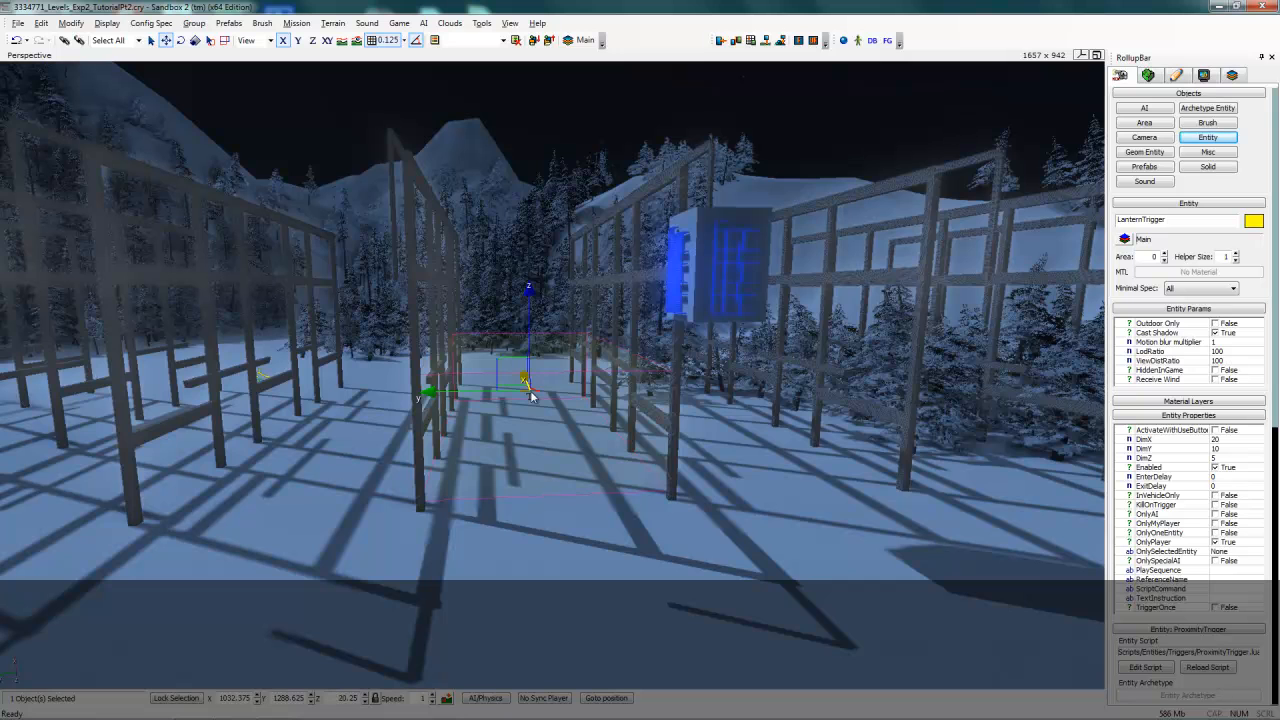
{"action": "scroll", "coordinate": [531, 396], "scroll_direction": "down", "scroll_amount": 2}
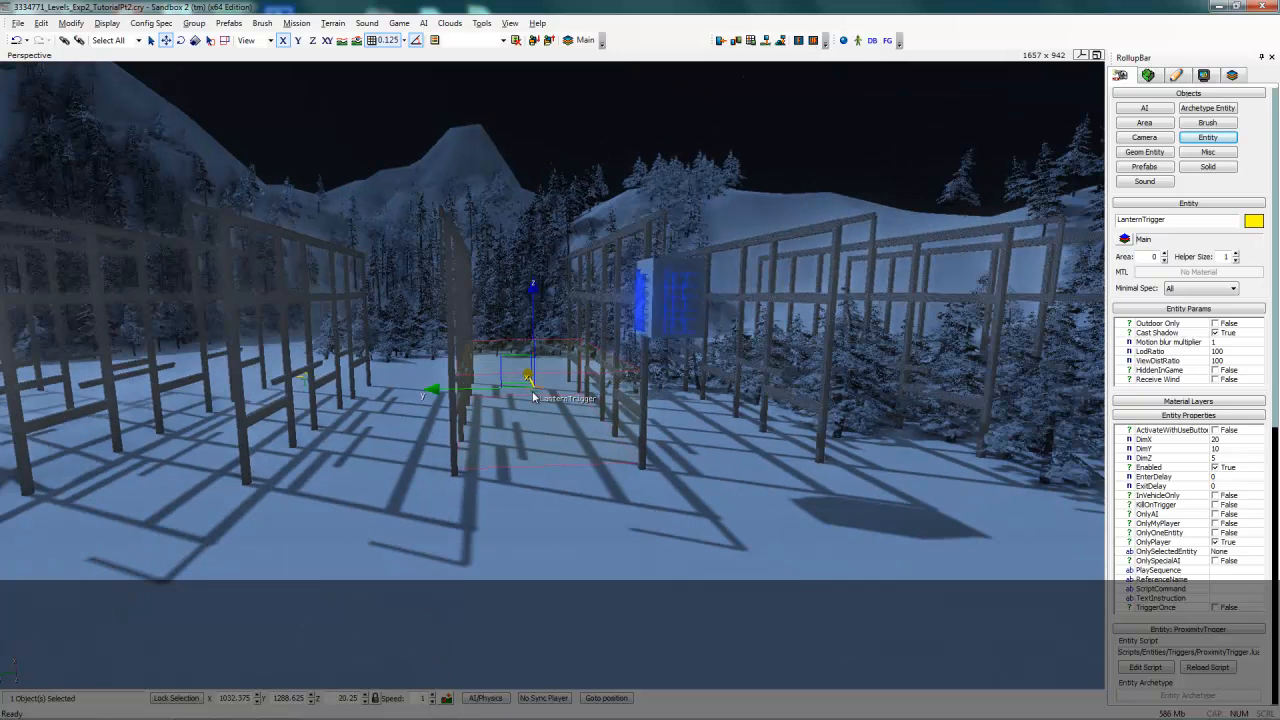
{"action": "right_click_drag", "start_coordinate": [533, 396], "coordinate": [533, 396]}
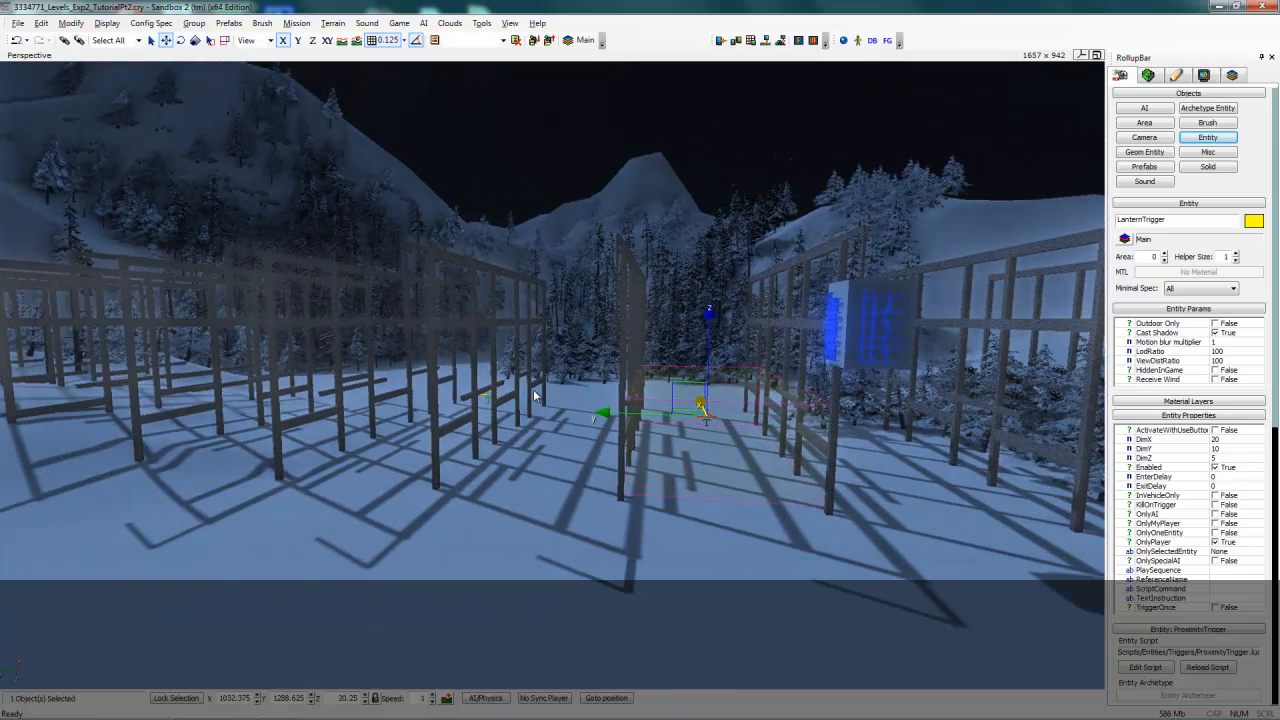
{"action": "left_click", "coordinate": [535, 386]}
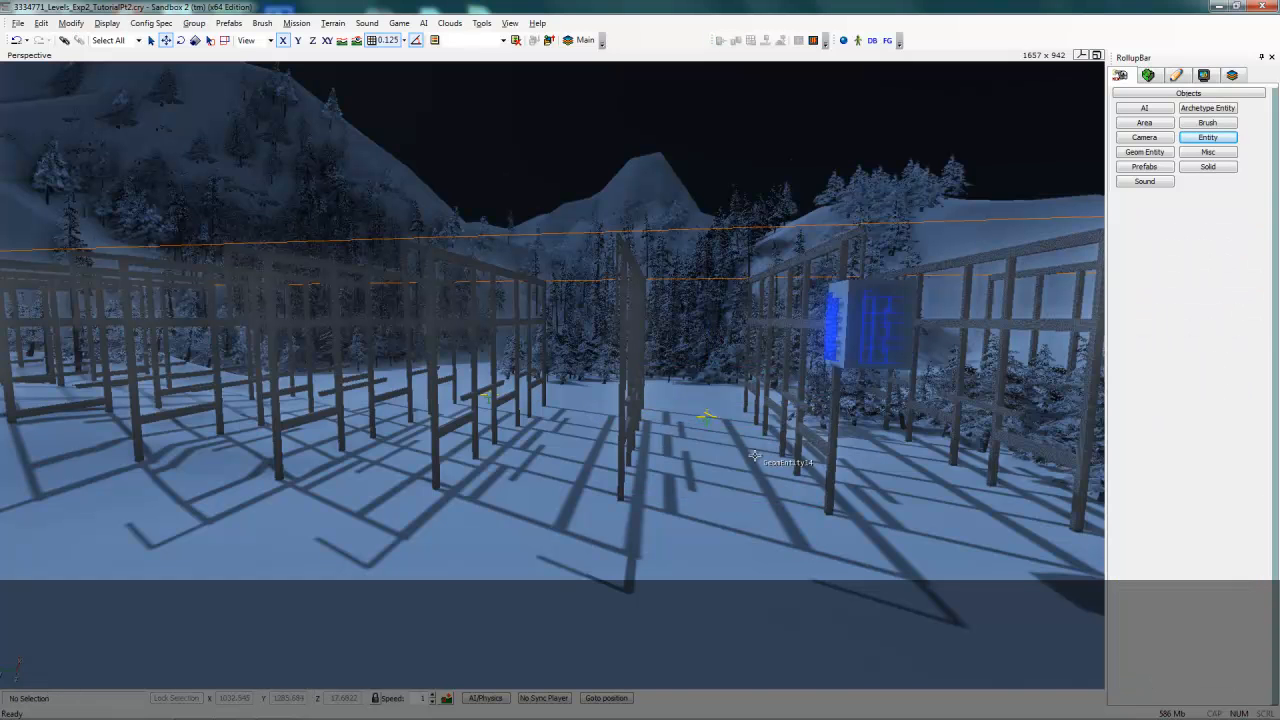
{"action": "left_click", "coordinate": [706, 413]}
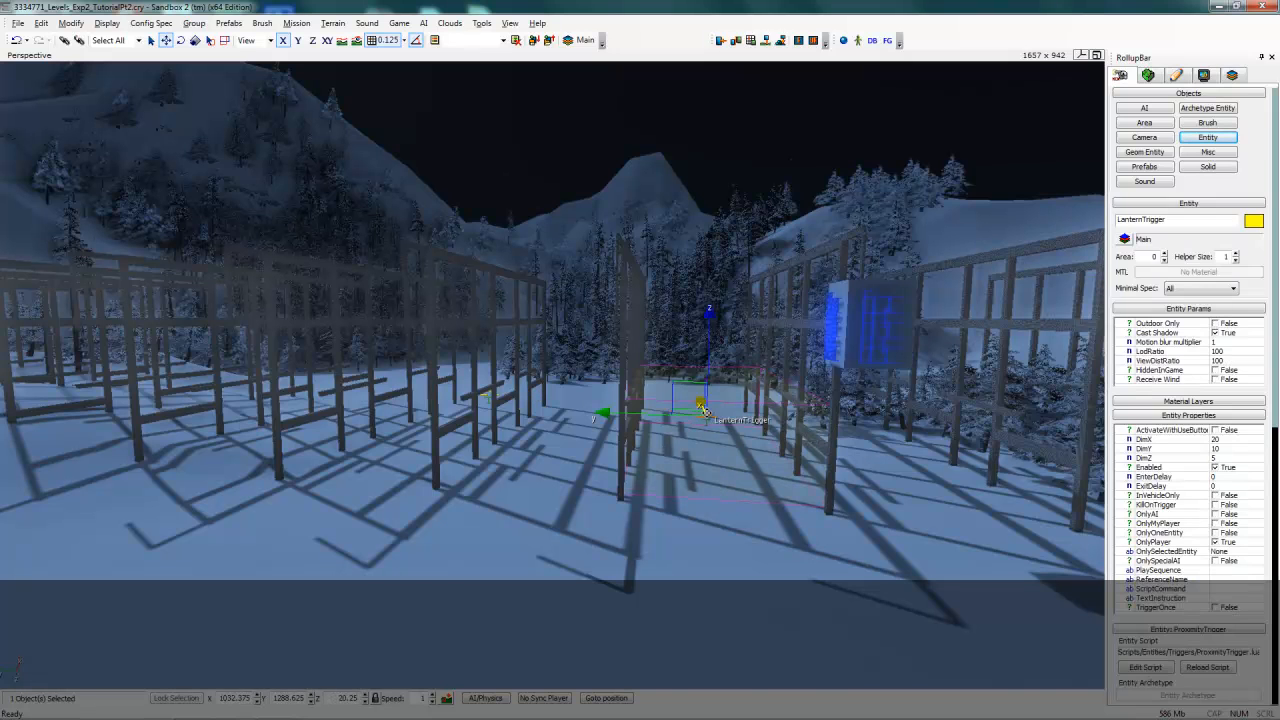
{"action": "left_click", "coordinate": [631, 413]}
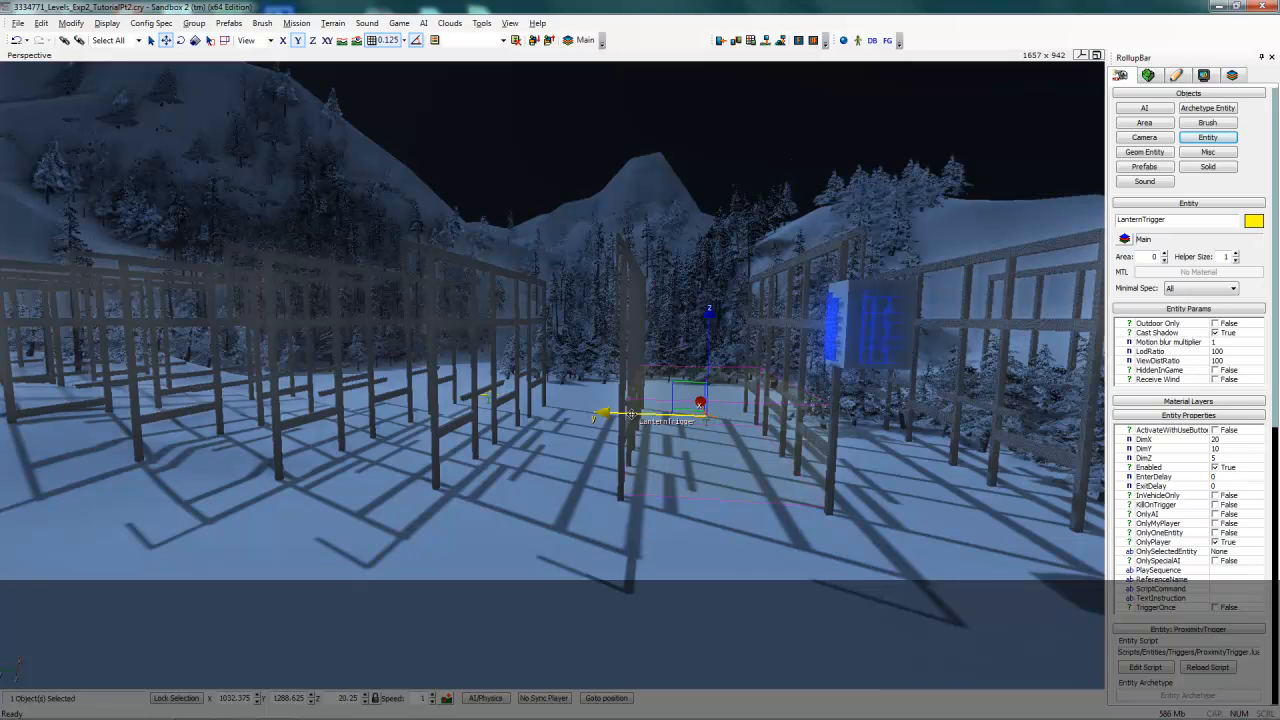
{"action": "left_click_drag", "start_coordinate": [631, 413], "coordinate": [431, 444]}
{"action": "left_click", "coordinate": [431, 444]}
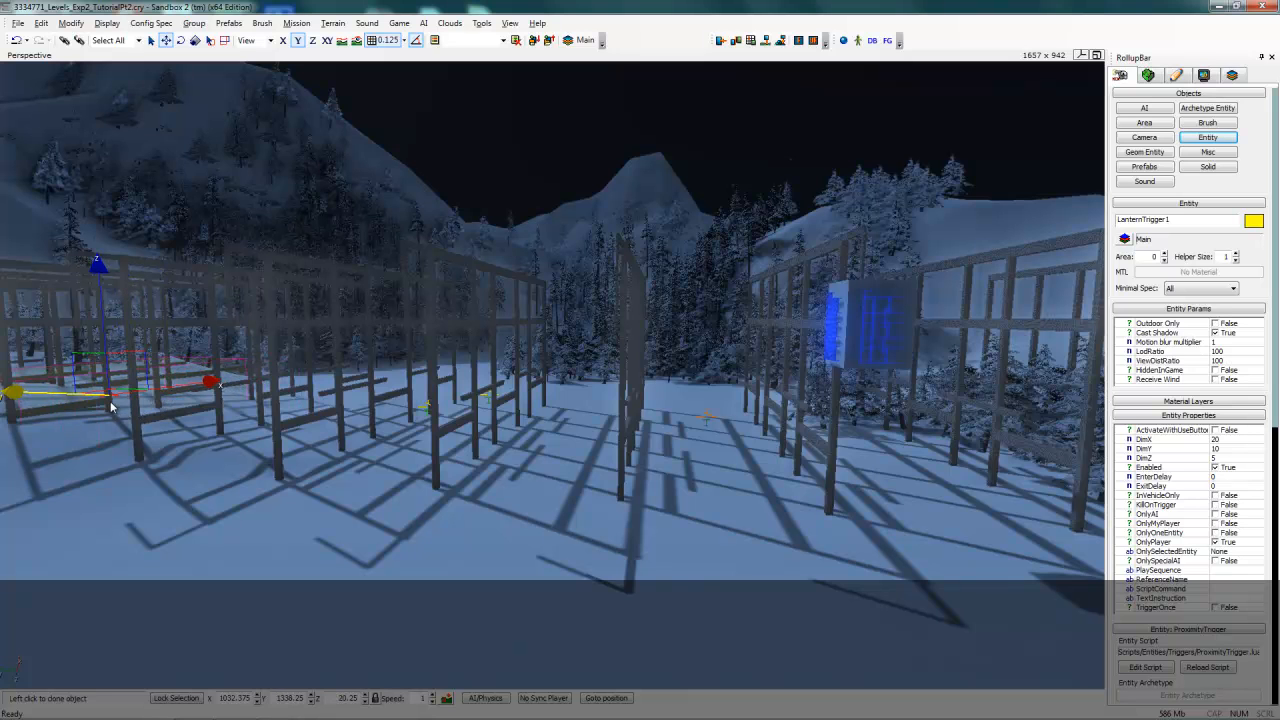
{"action": "left_click", "coordinate": [104, 405]}
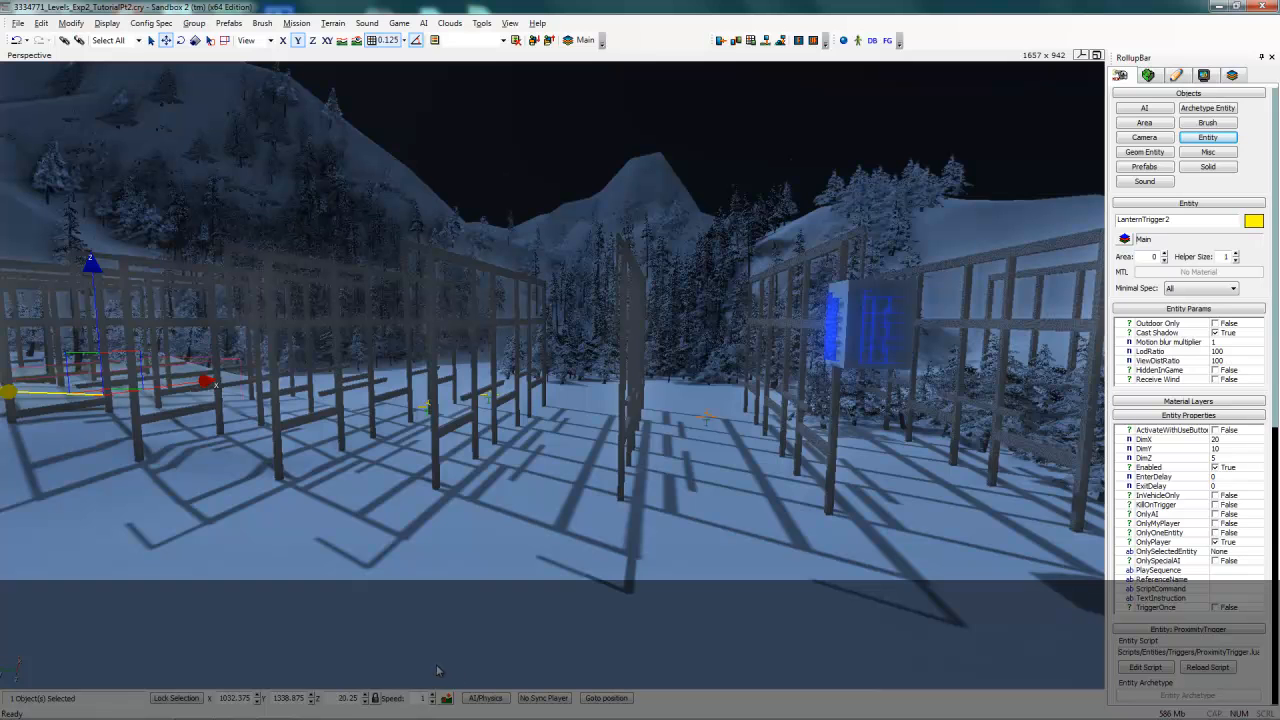
- Enter game mode and walk the player up to the lantern to test the glow, then exit
{"action": "key", "text": "ctrl+g"}
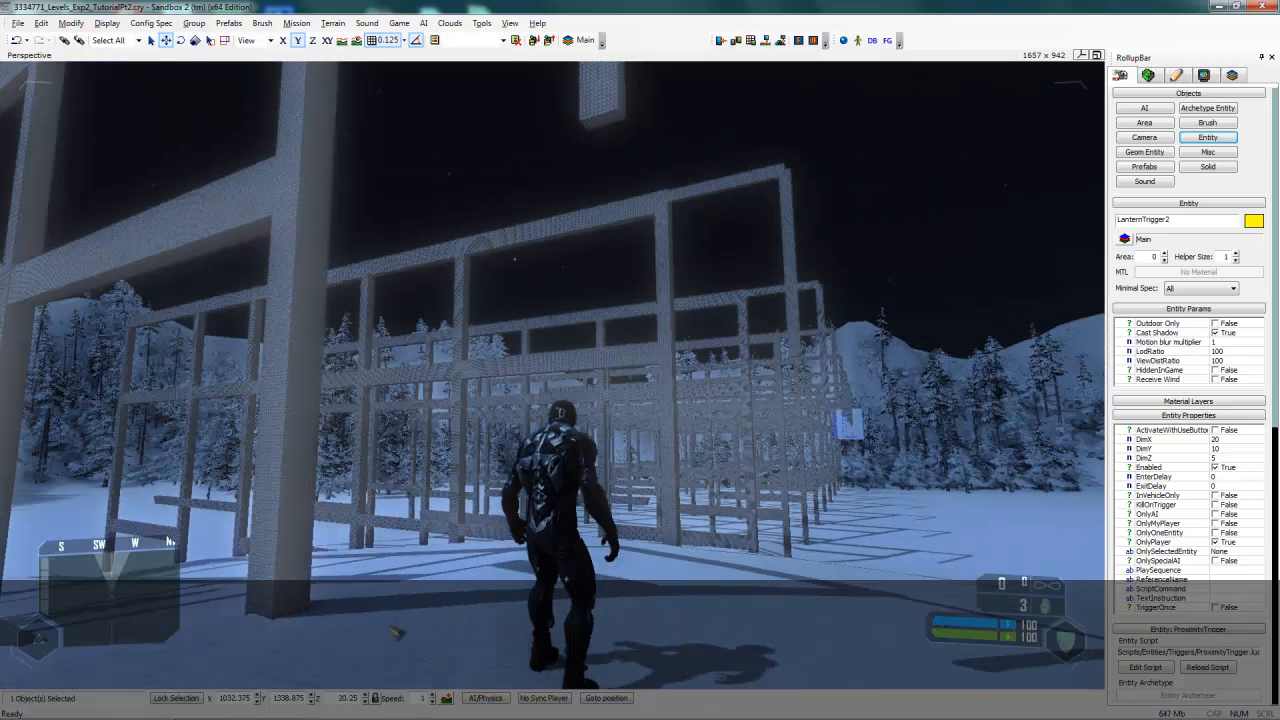
{"action": "key", "text": "w"}
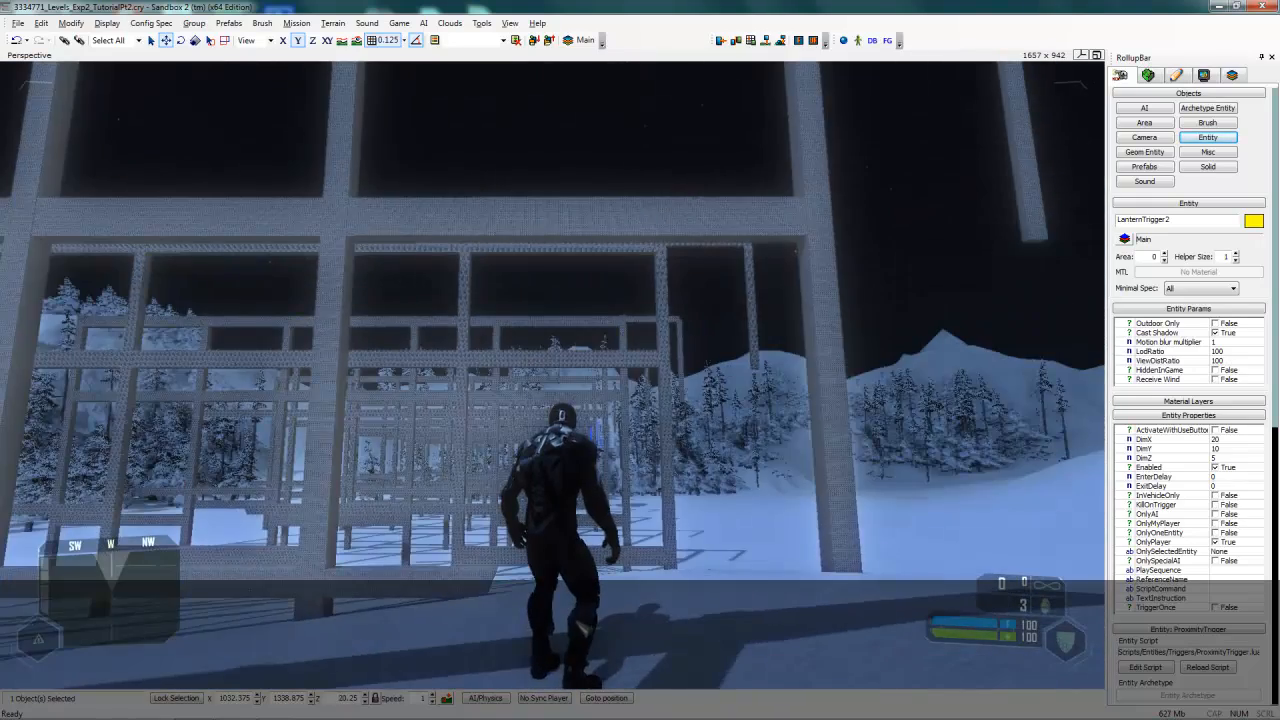
{"action": "key", "text": "w"}
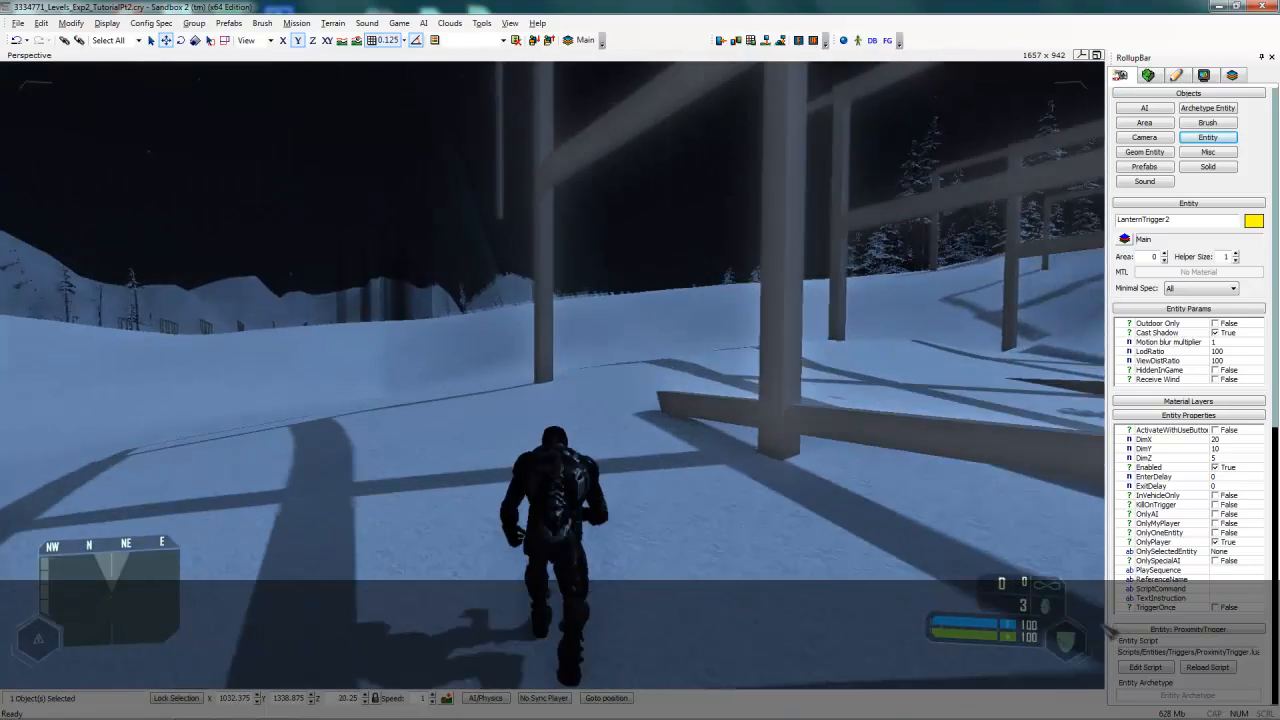
{"action": "key", "text": "w"}
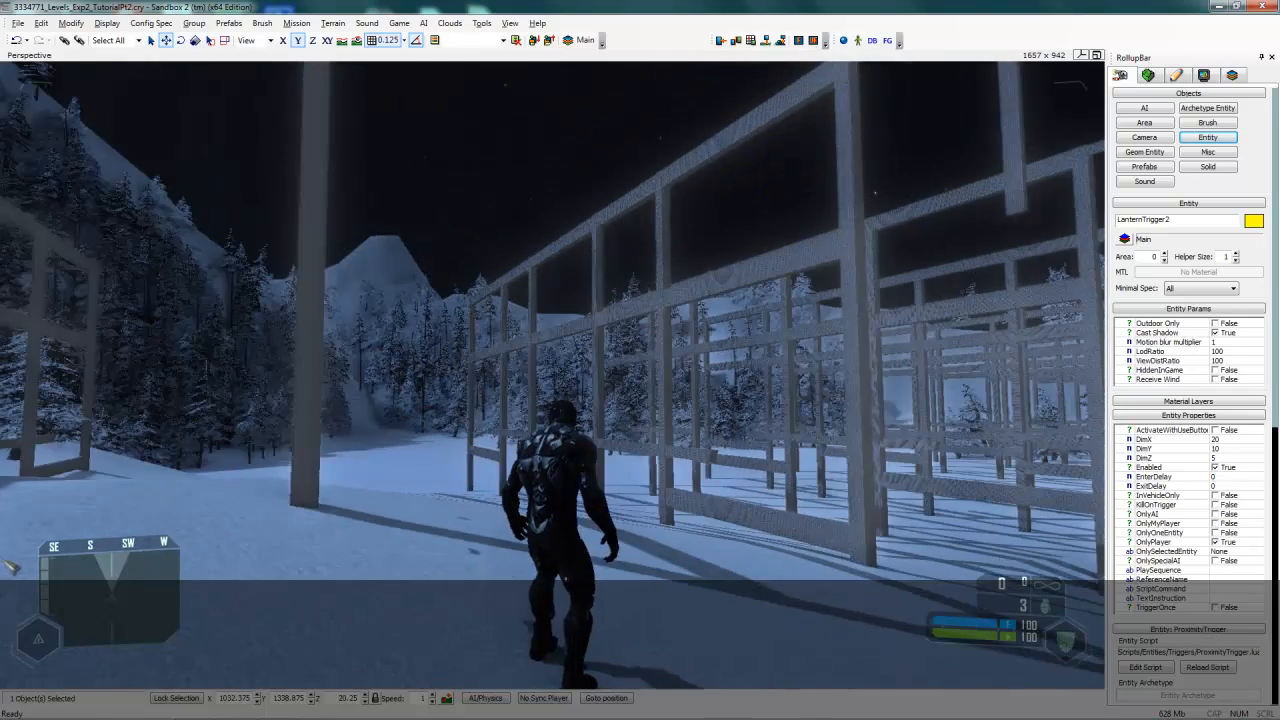
{"action": "key", "text": "w"}
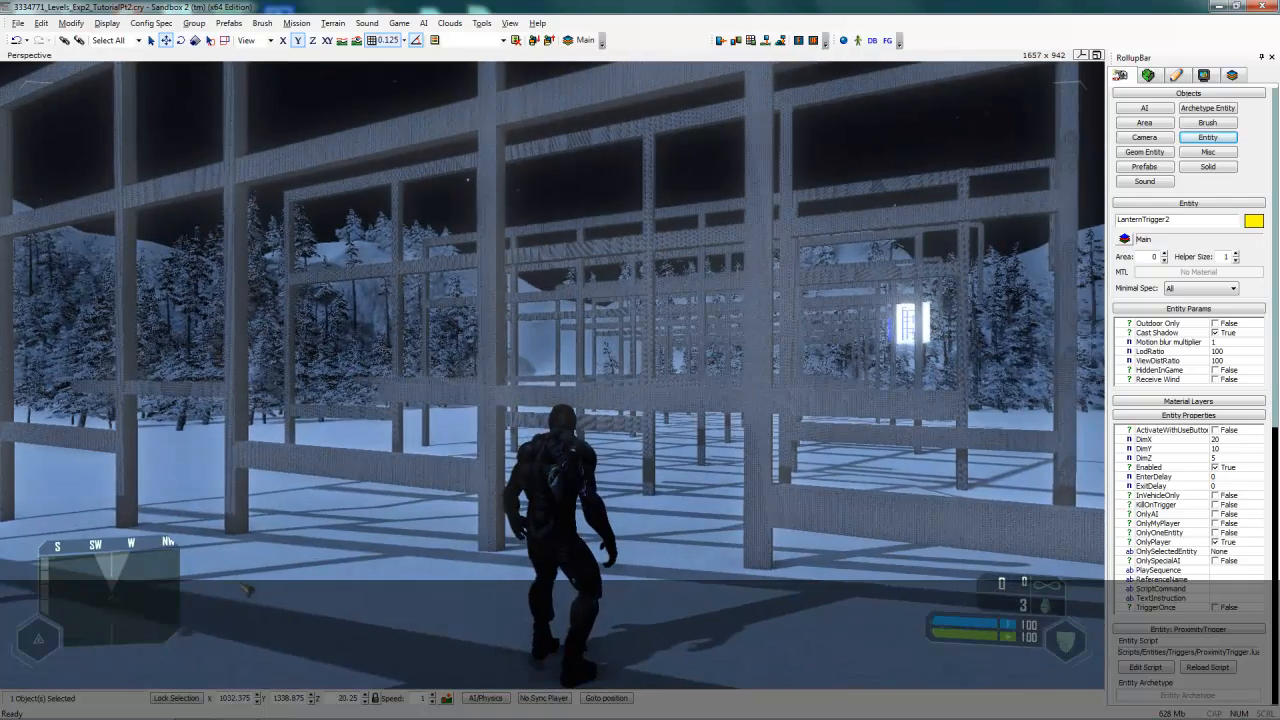
{"action": "key", "text": "w"}
{"action": "key", "text": "w"}
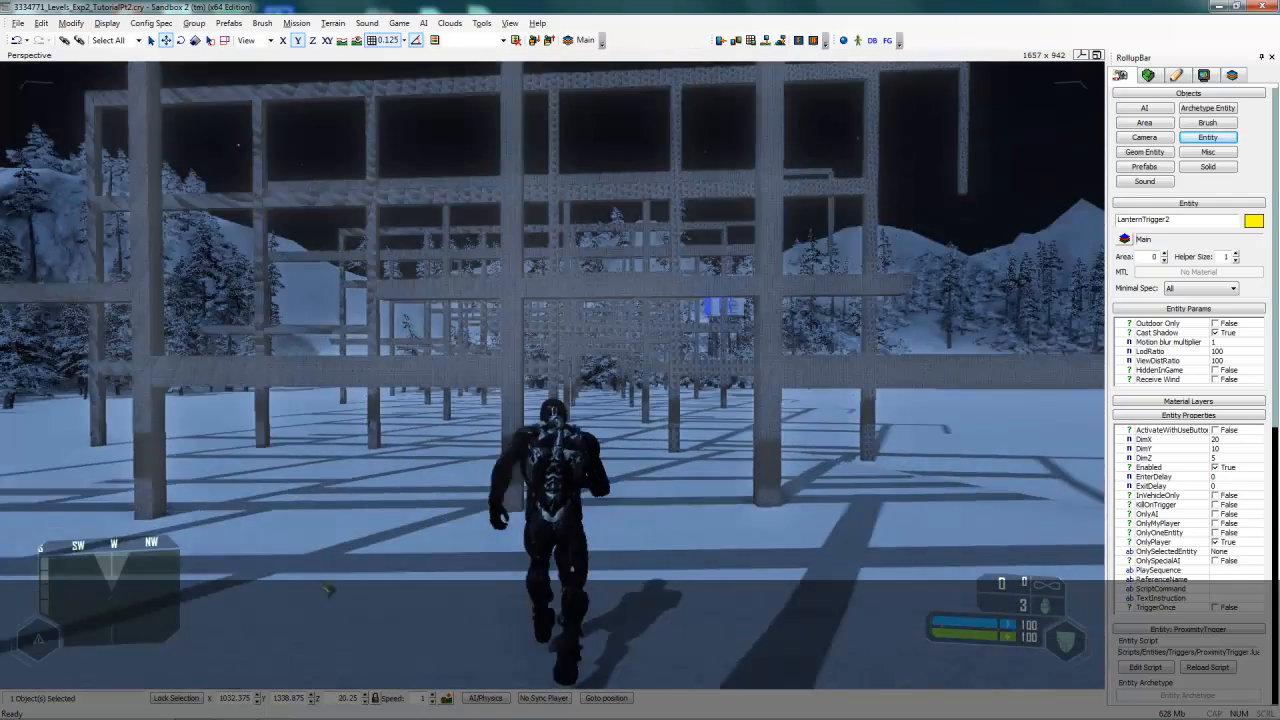
{"action": "key", "text": "w"}
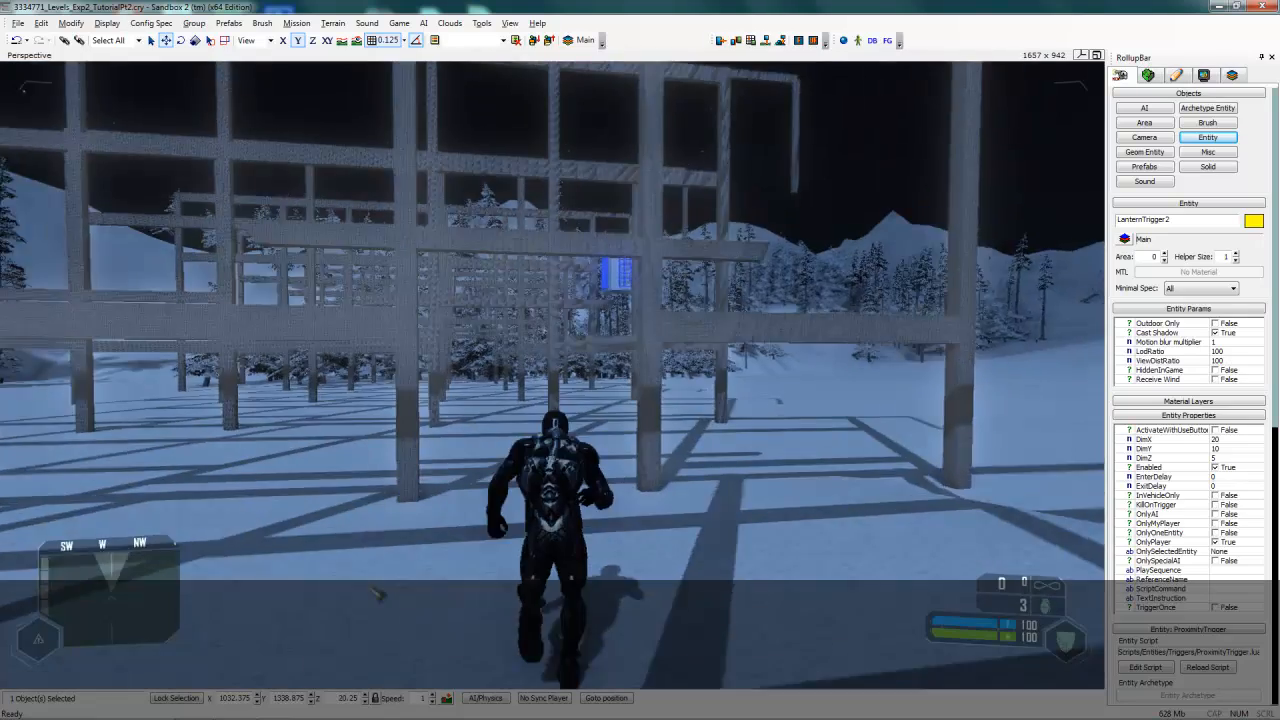
{"action": "key", "text": "w"}
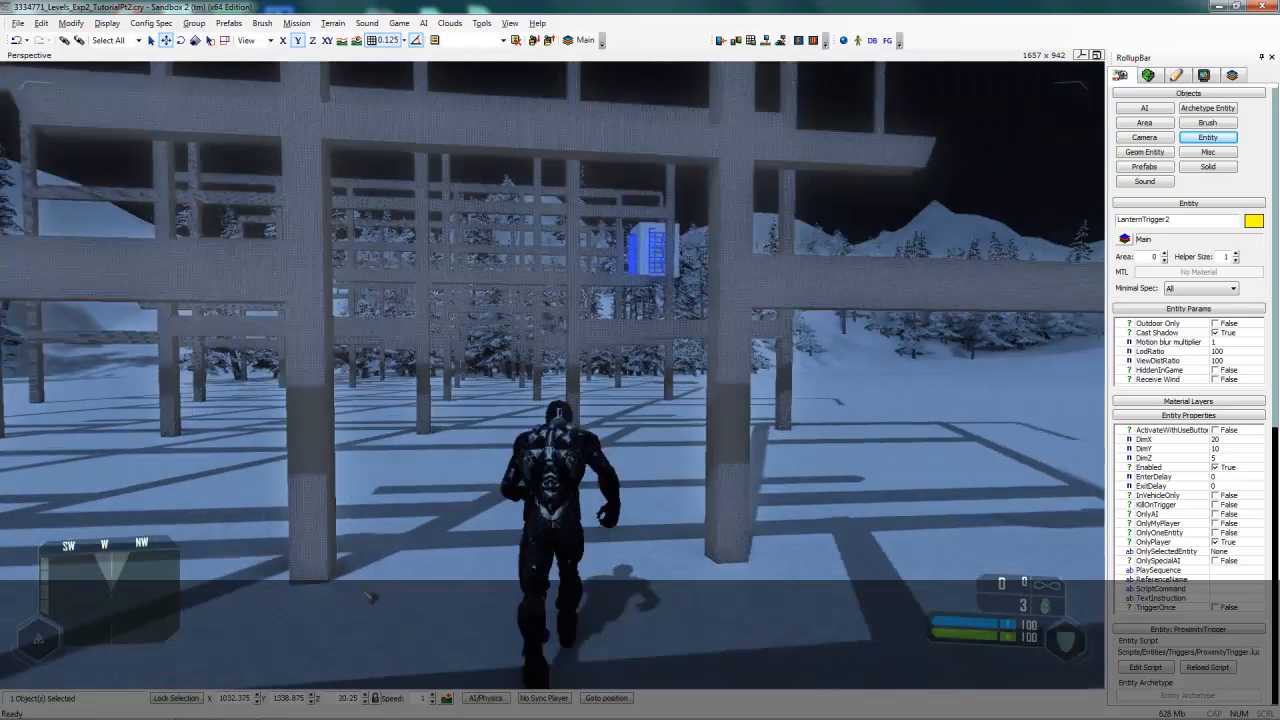
{"action": "key", "text": "w"}
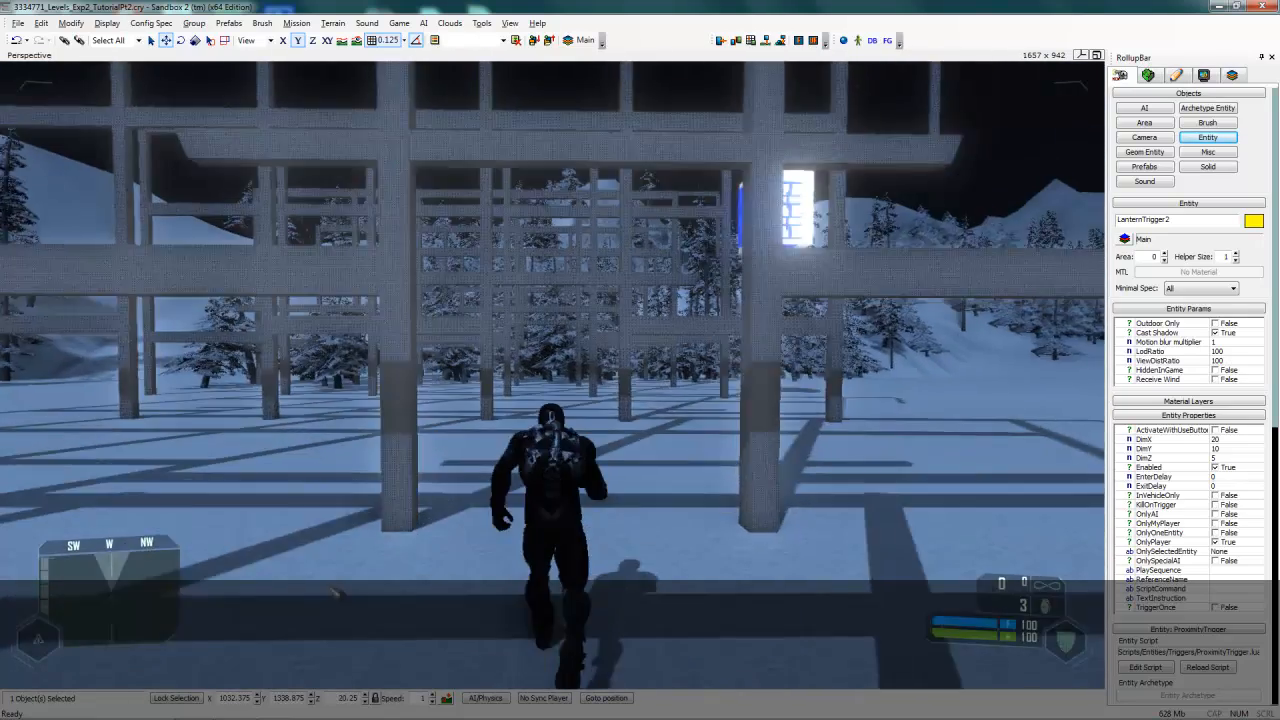
{"action": "key", "text": "w"}
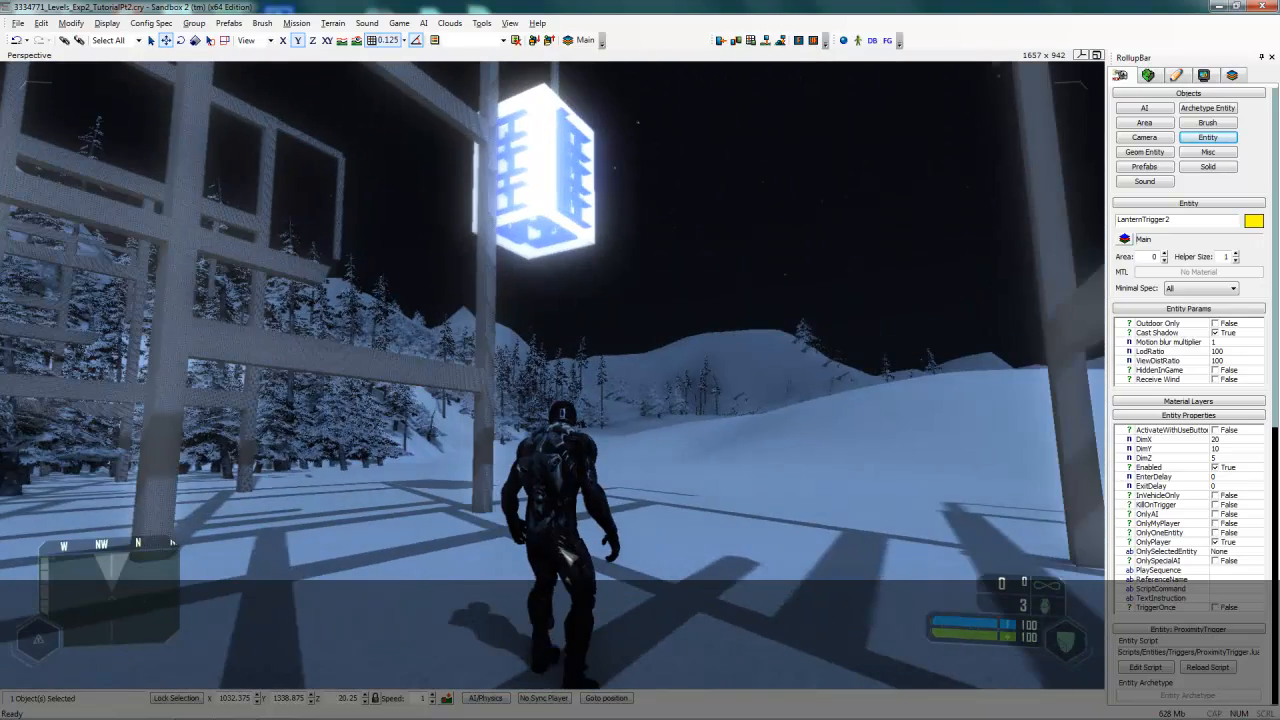
{"action": "key", "text": "Escape"}
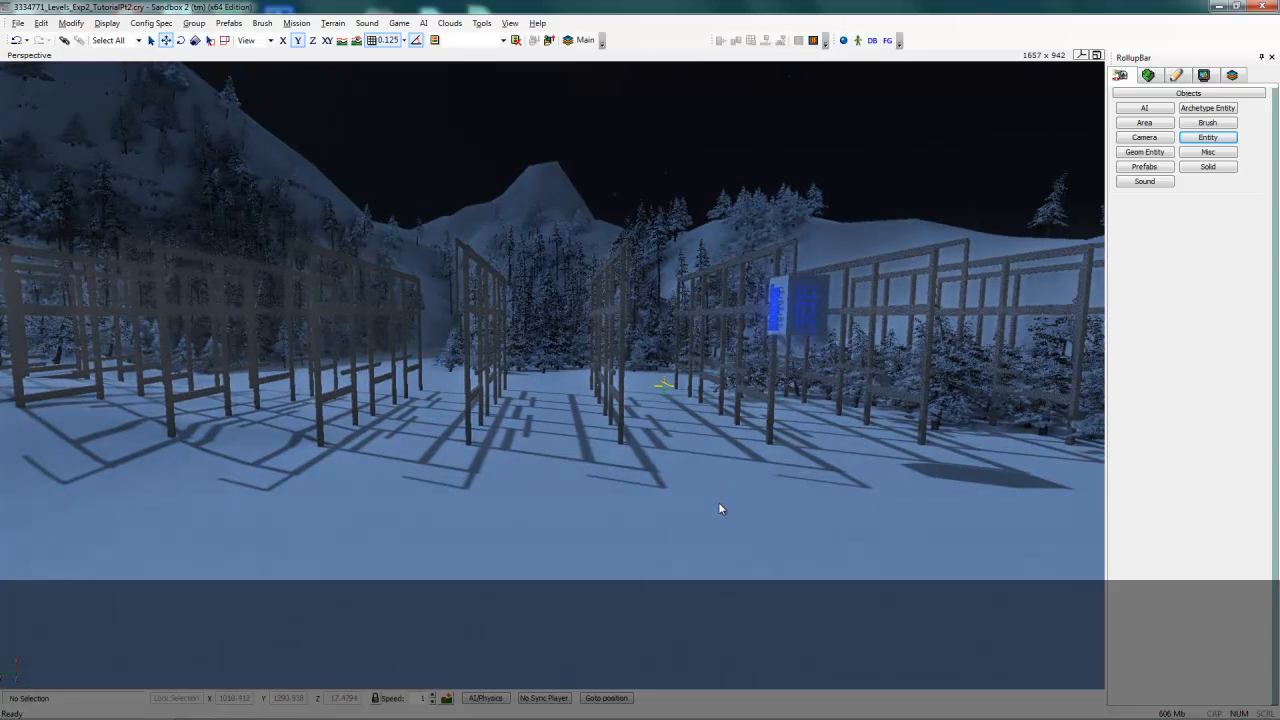
- Link the LanternTrigger to the lantern's shade and pattern entities using Pick Target
{"action": "left_click", "coordinate": [664, 385]}
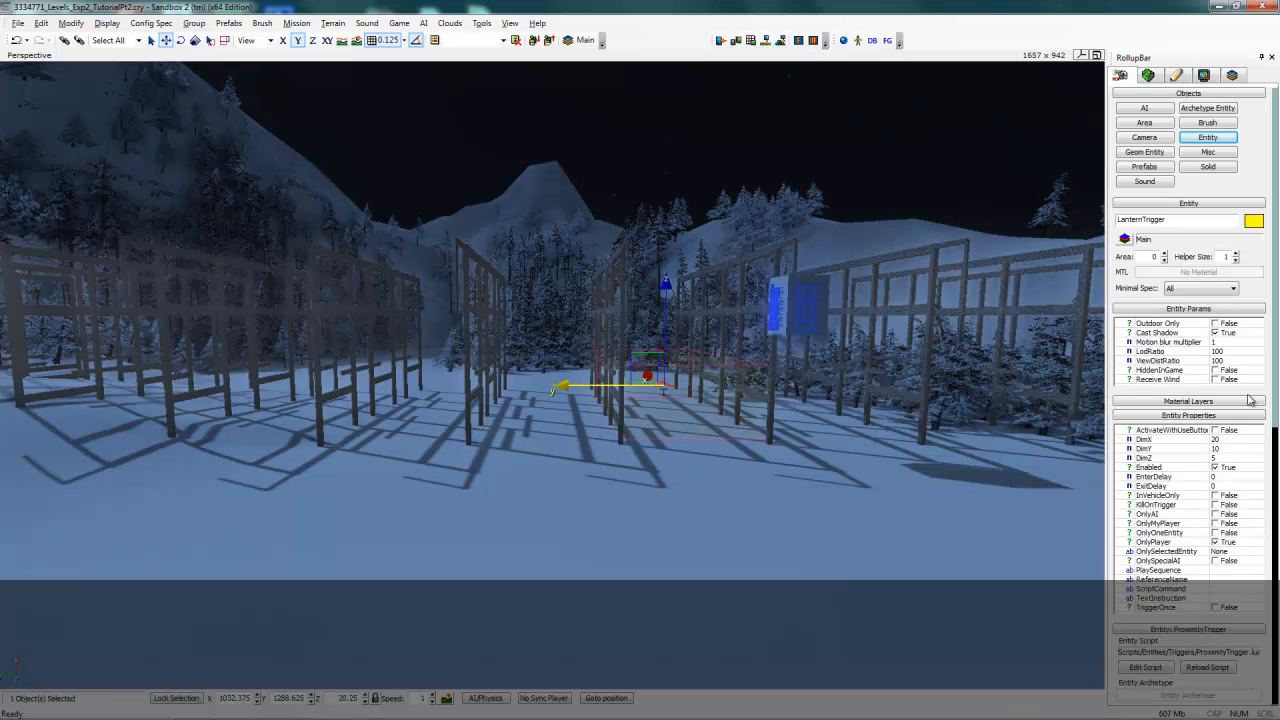
{"action": "left_click_drag", "start_coordinate": [1274, 408], "coordinate": [1265, 567]}
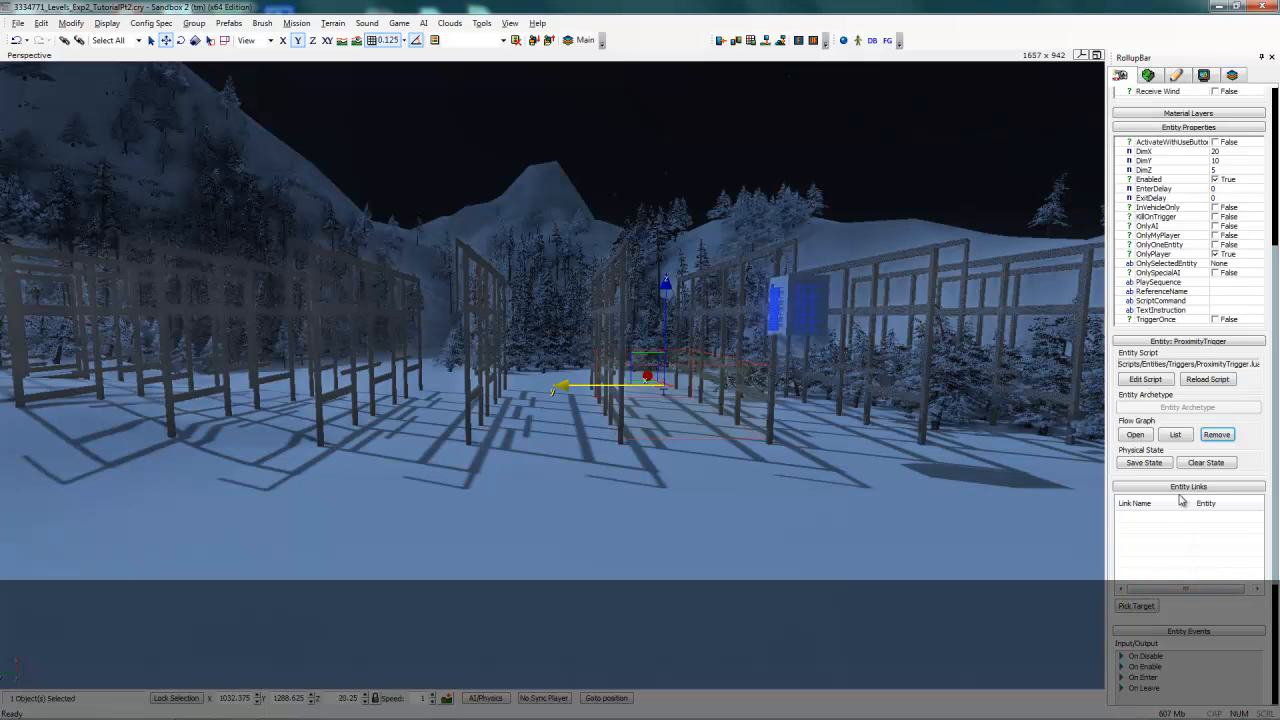
{"action": "left_click", "coordinate": [1139, 607]}
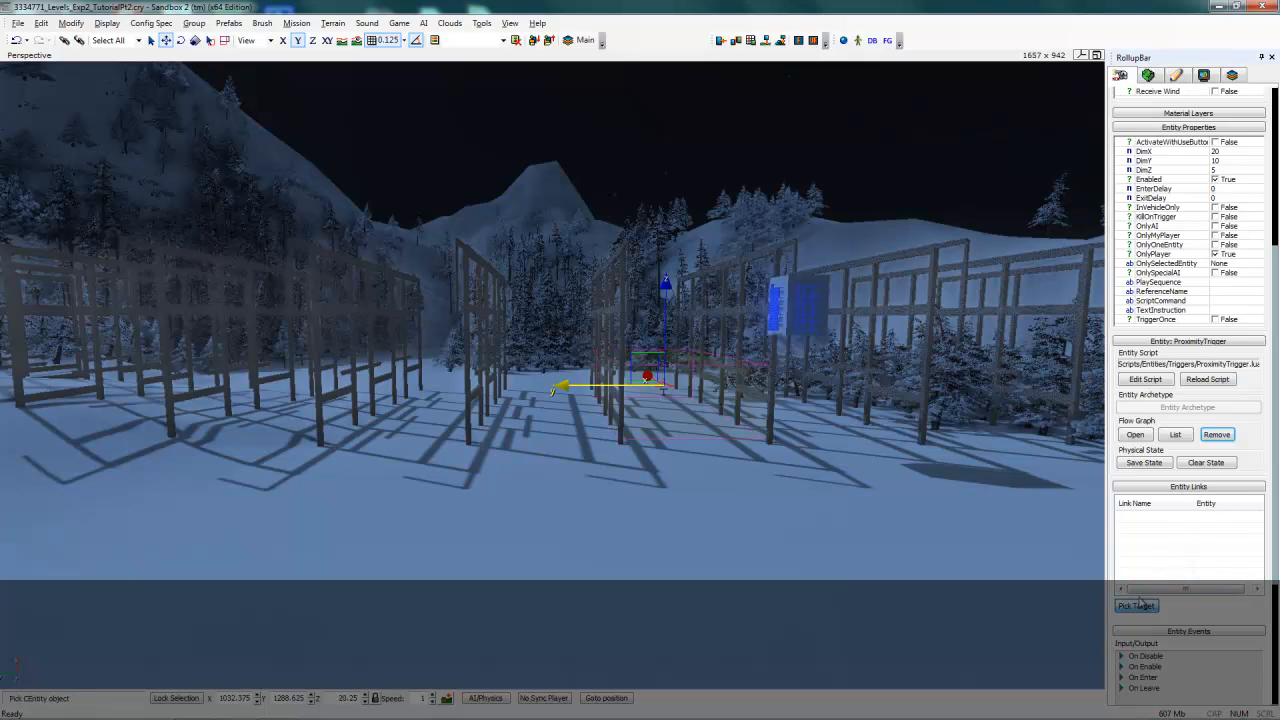
{"action": "left_click", "coordinate": [810, 289]}
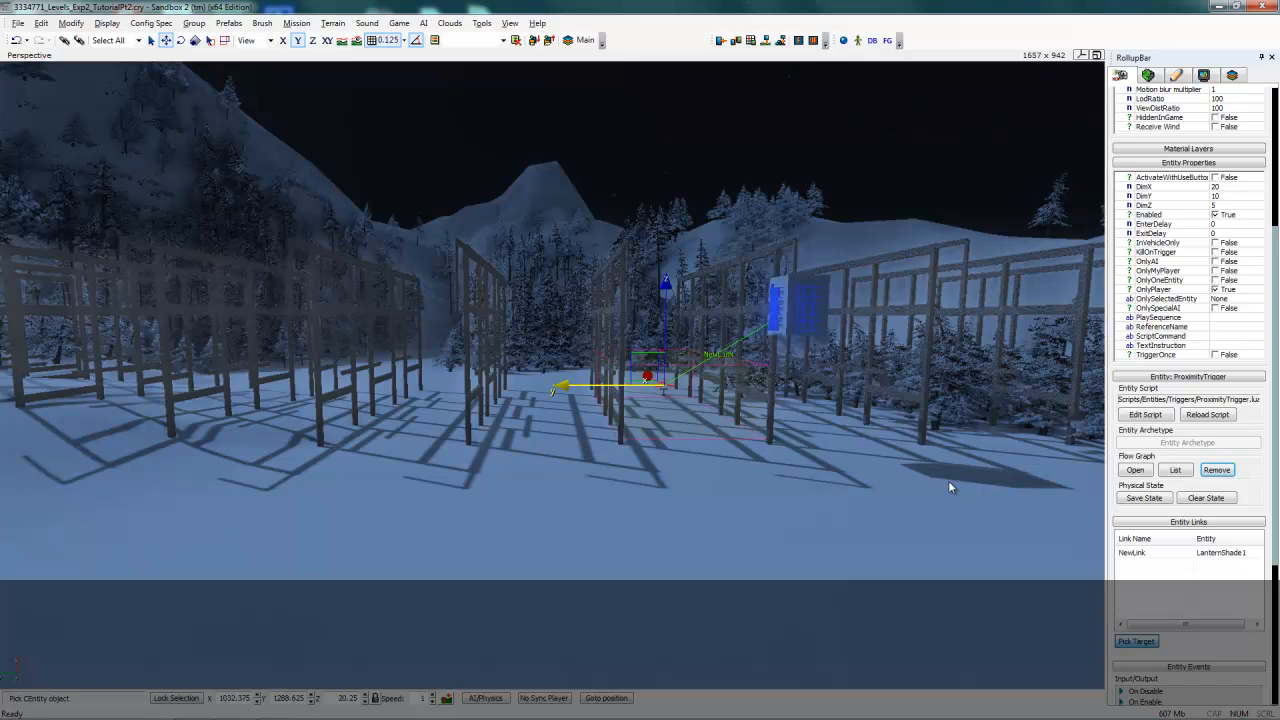
{"action": "left_click", "coordinate": [803, 305]}
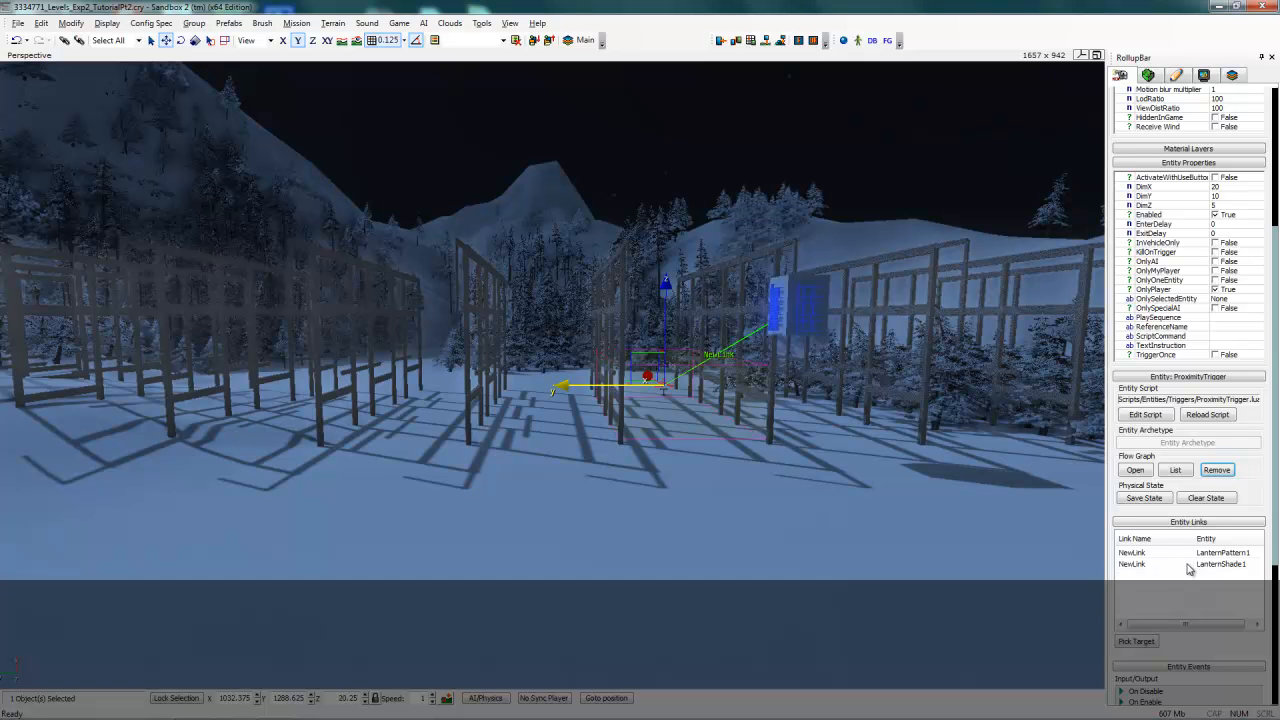
{"action": "left_click", "coordinate": [758, 468]}
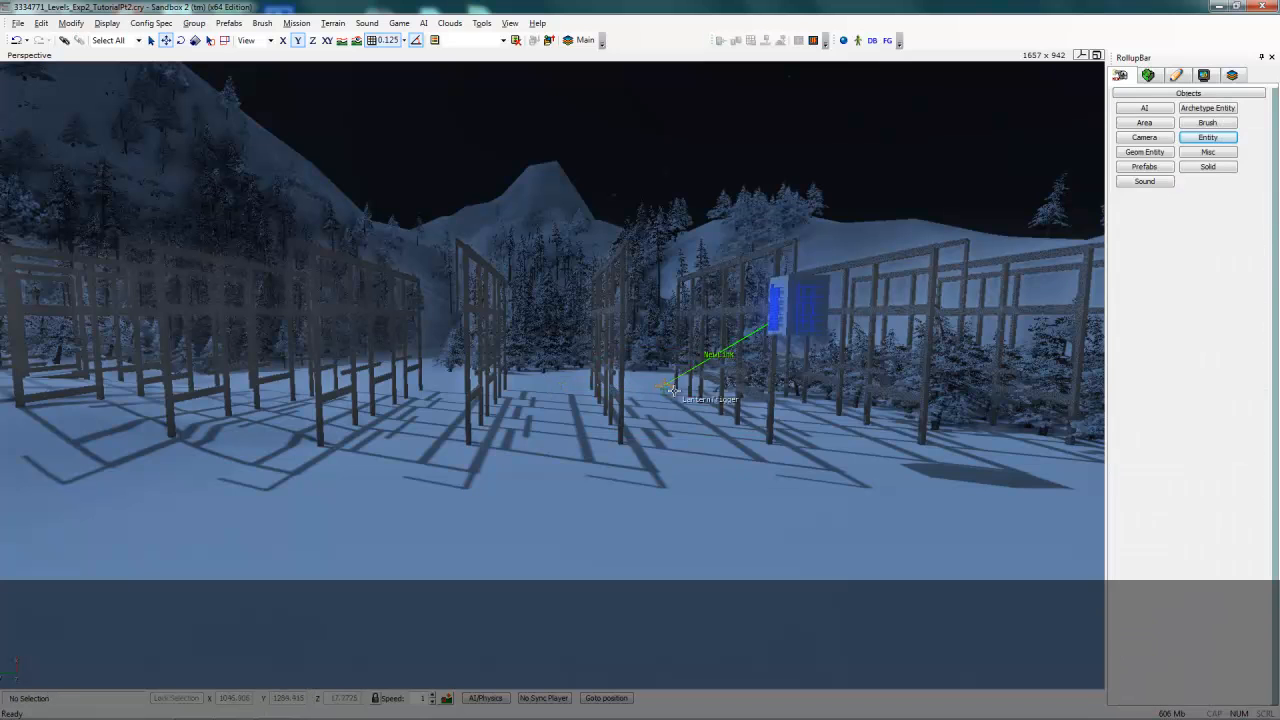
- Select the LanternTrigger together with its lantern shade and pattern, clone the group, and place the copy beside the frames to the left
{"action": "left_click", "coordinate": [665, 386]}
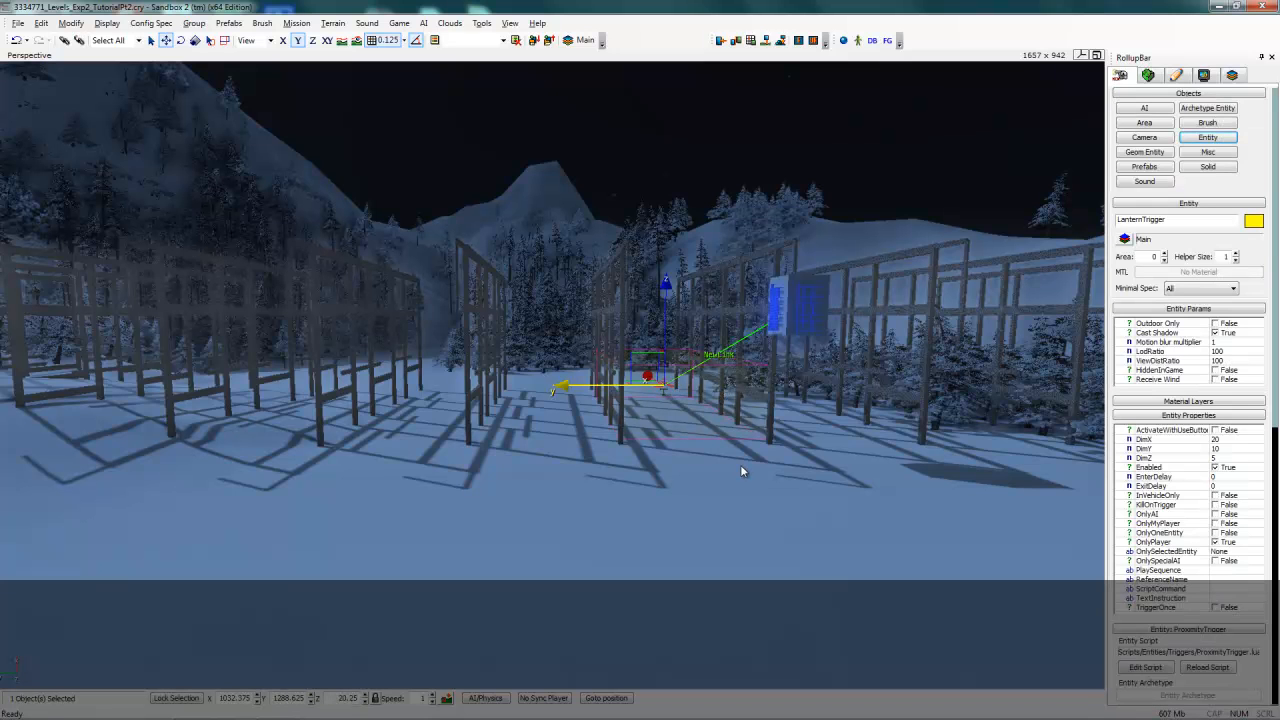
{"action": "left_click", "coordinate": [801, 314]}
{"action": "left_click", "coordinate": [805, 282], "text": "ctrl"}
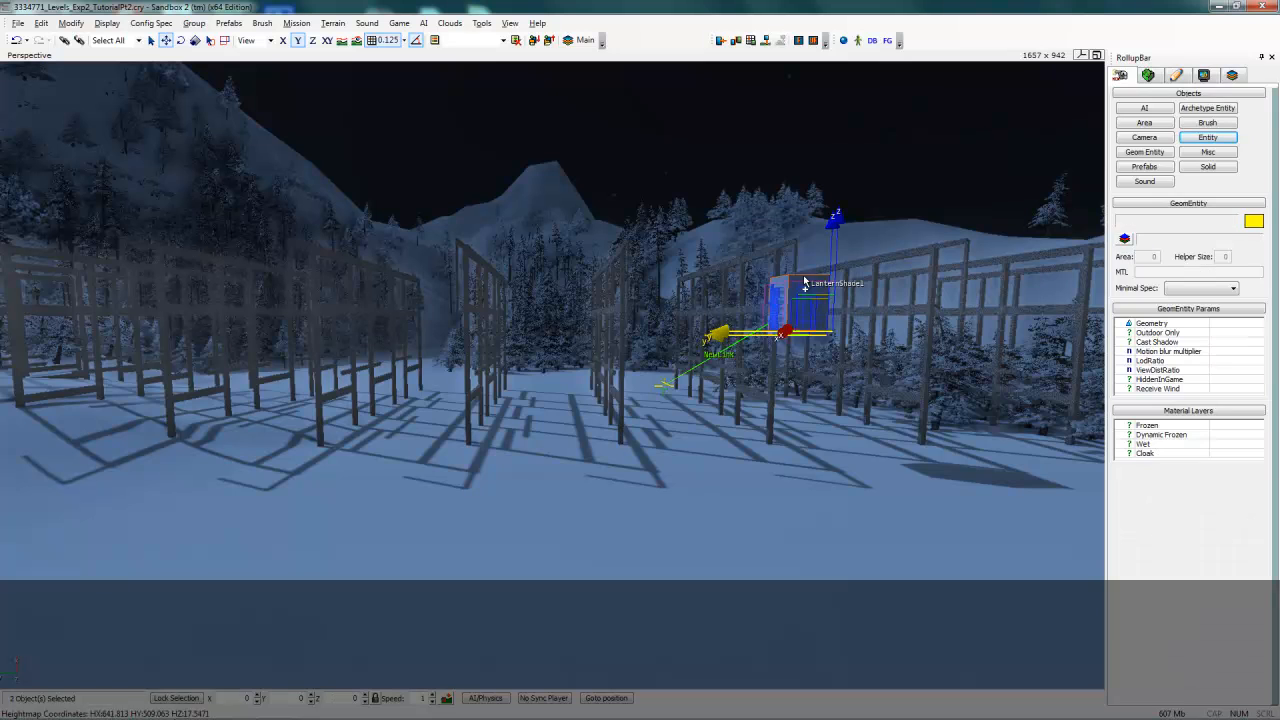
{"action": "left_click", "coordinate": [667, 390], "text": "ctrl"}
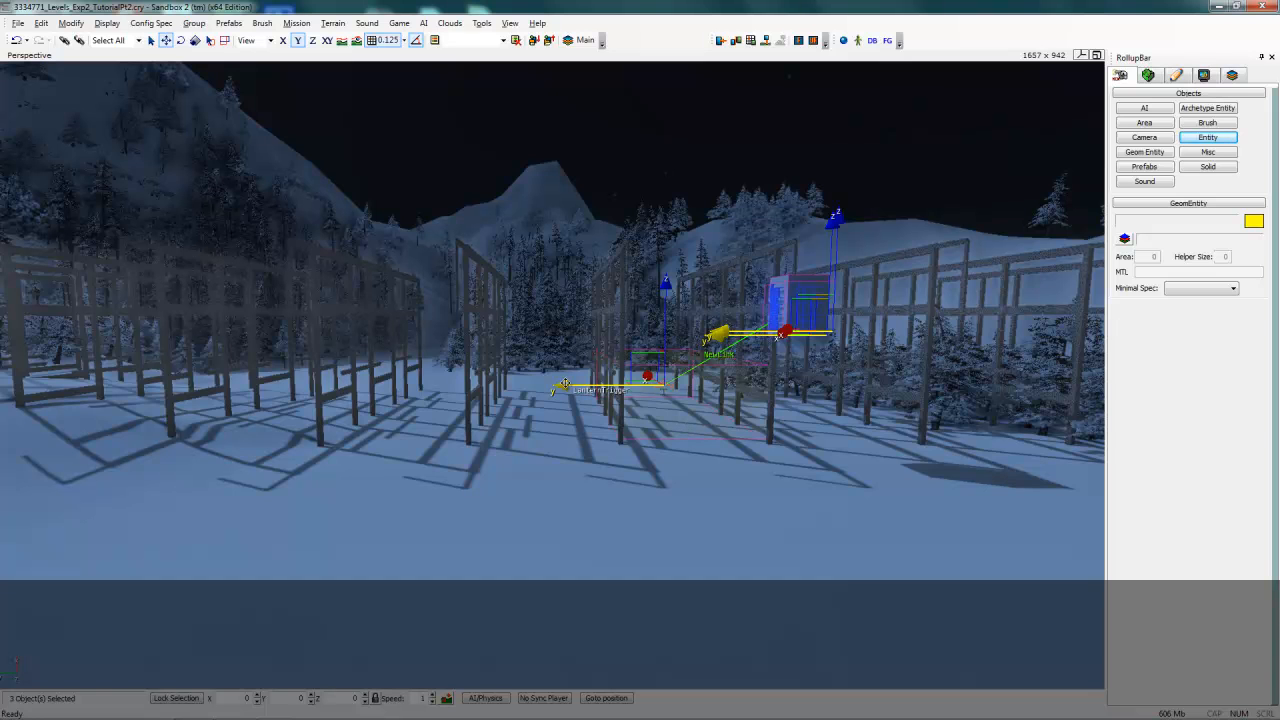
{"action": "key", "text": "ctrl+c"}
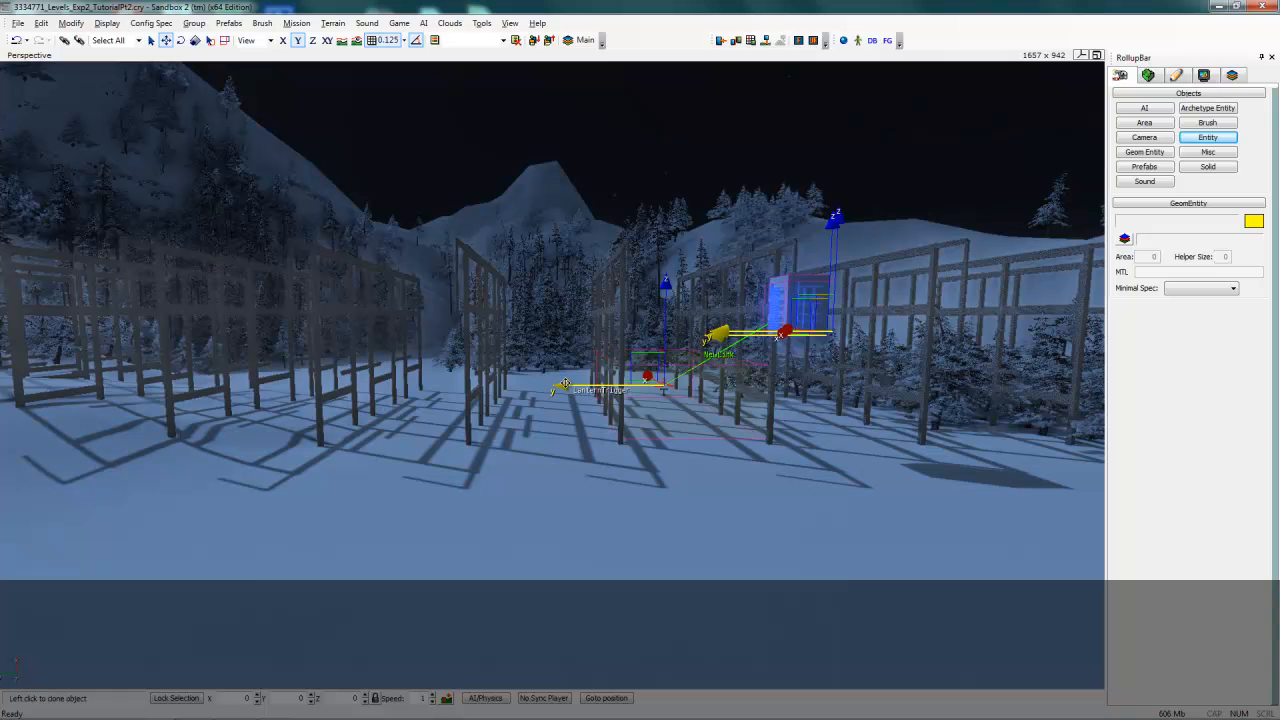
{"action": "left_click", "coordinate": [614, 390]}
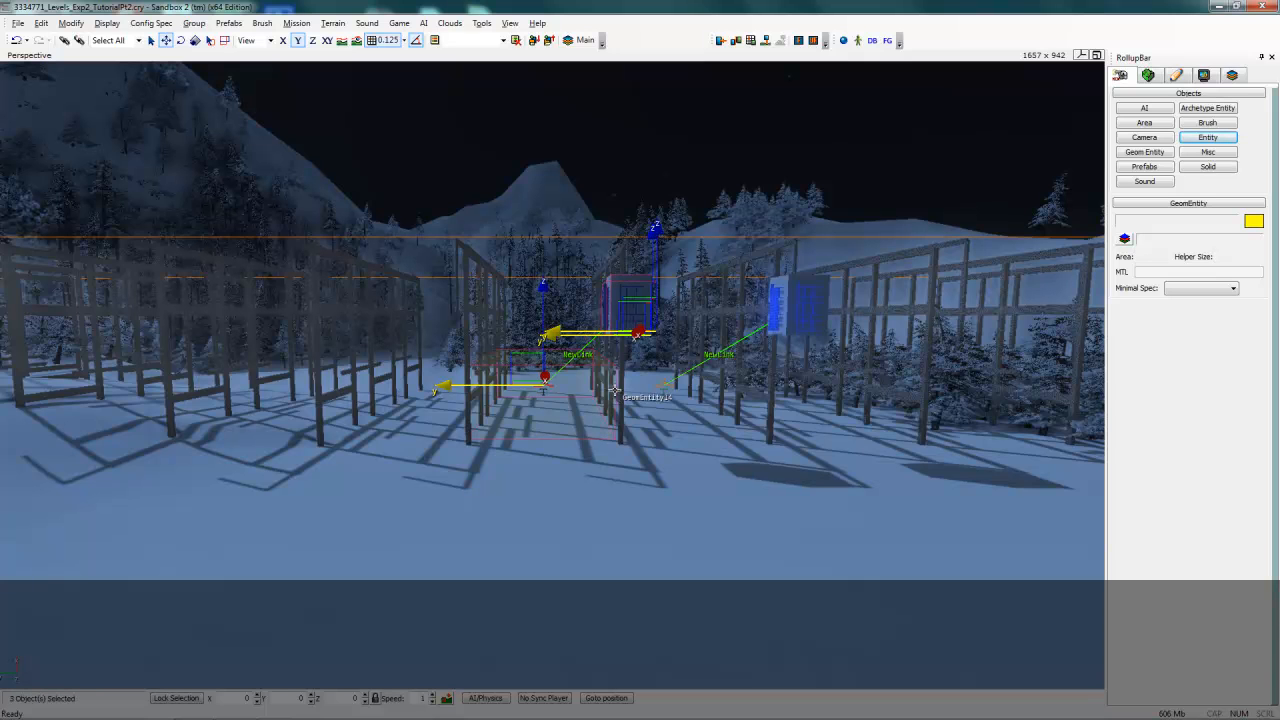
- Clone the lantern group again, place the third copy further left along the frames, and clear the selection
{"action": "key", "text": "ctrl+c"}
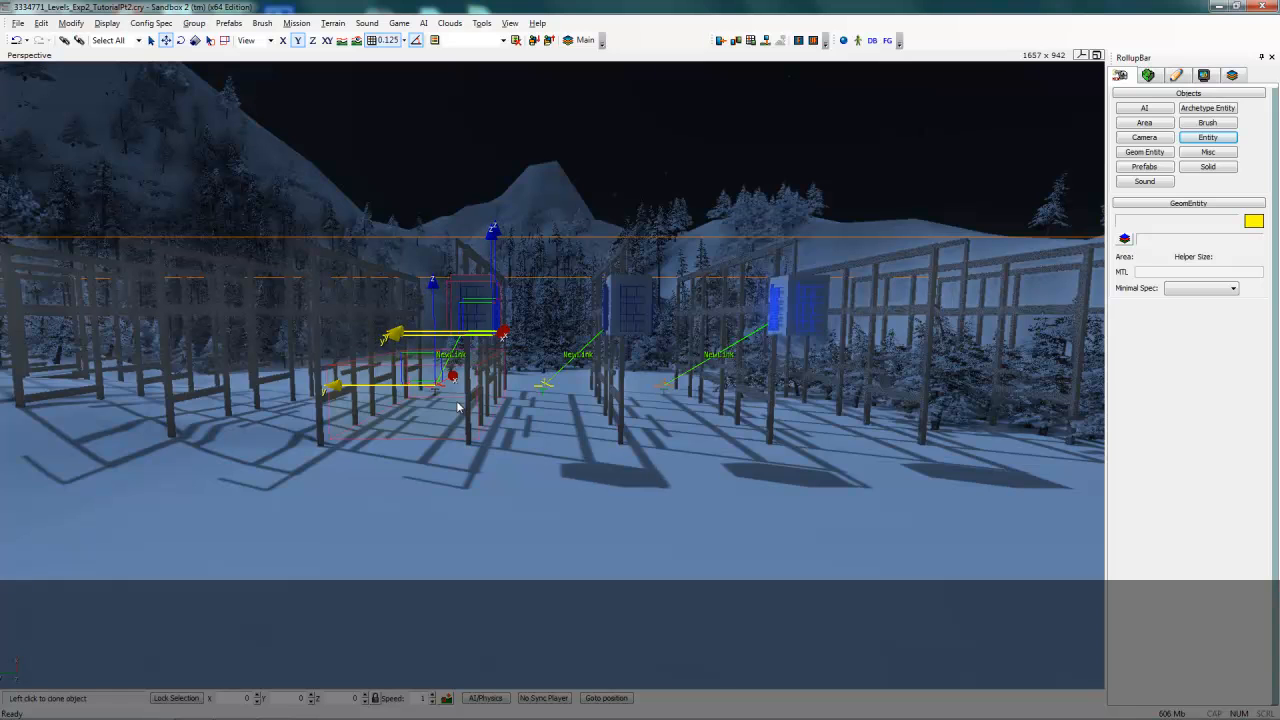
{"action": "left_click", "coordinate": [452, 408]}
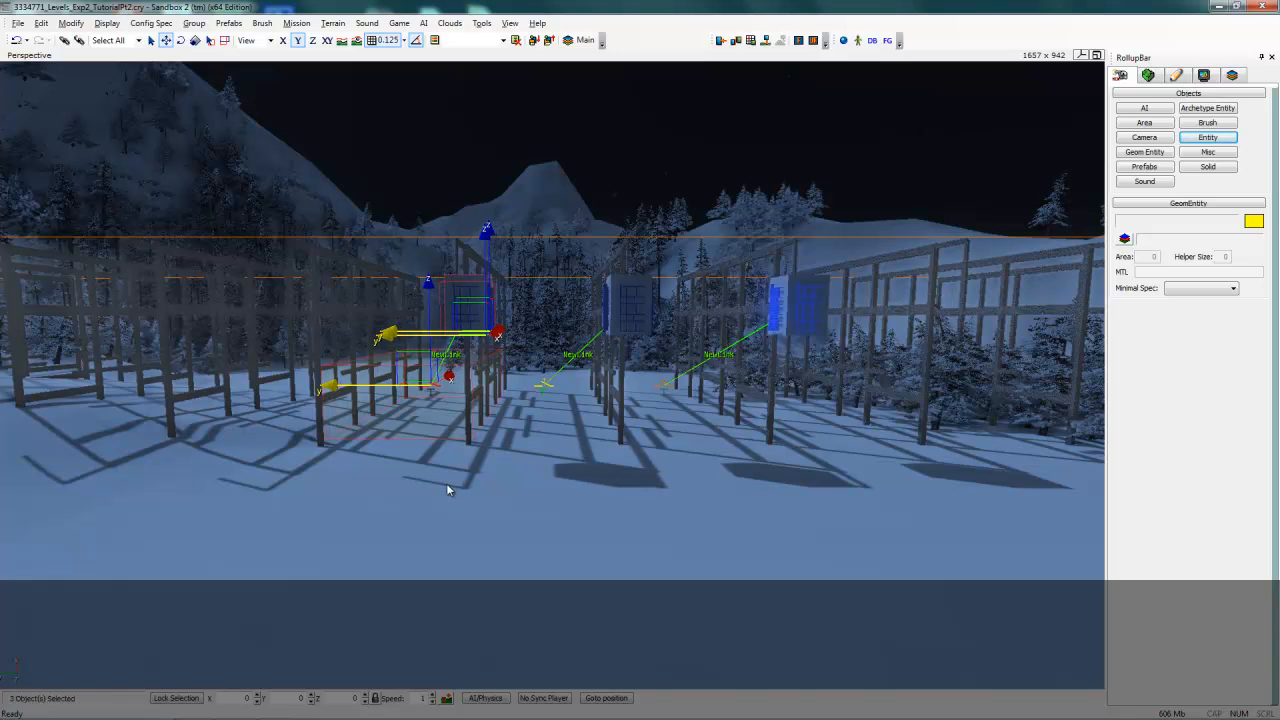
{"action": "left_click", "coordinate": [383, 491]}
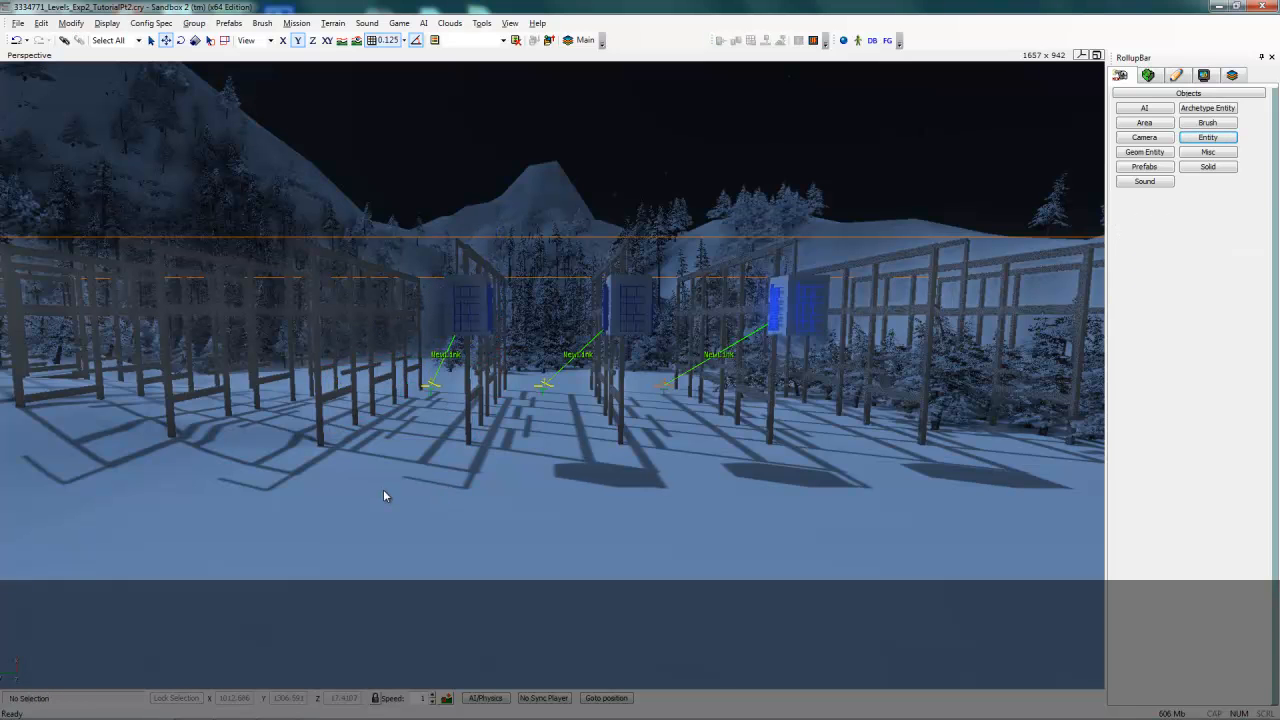
- Enter game mode and walk the player past the lanterns to test that each one glows on approach
{"action": "key", "text": "ctrl+g"}
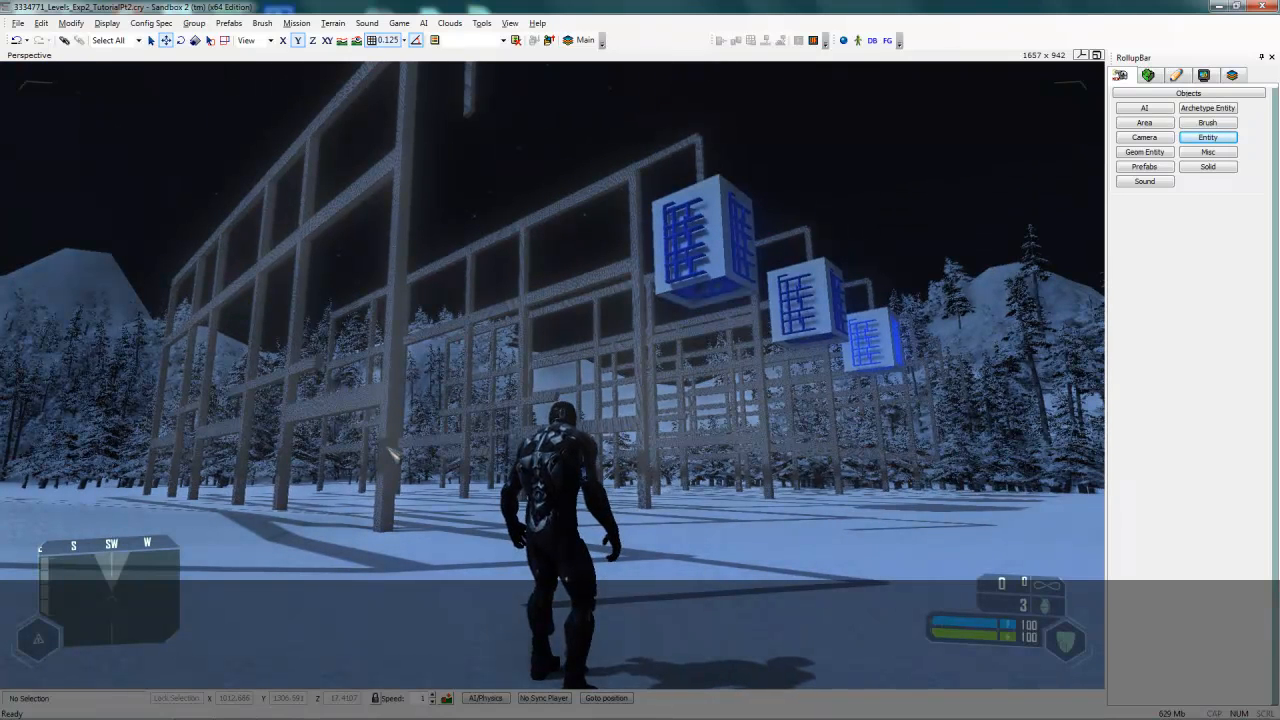
{"action": "key", "text": "w"}
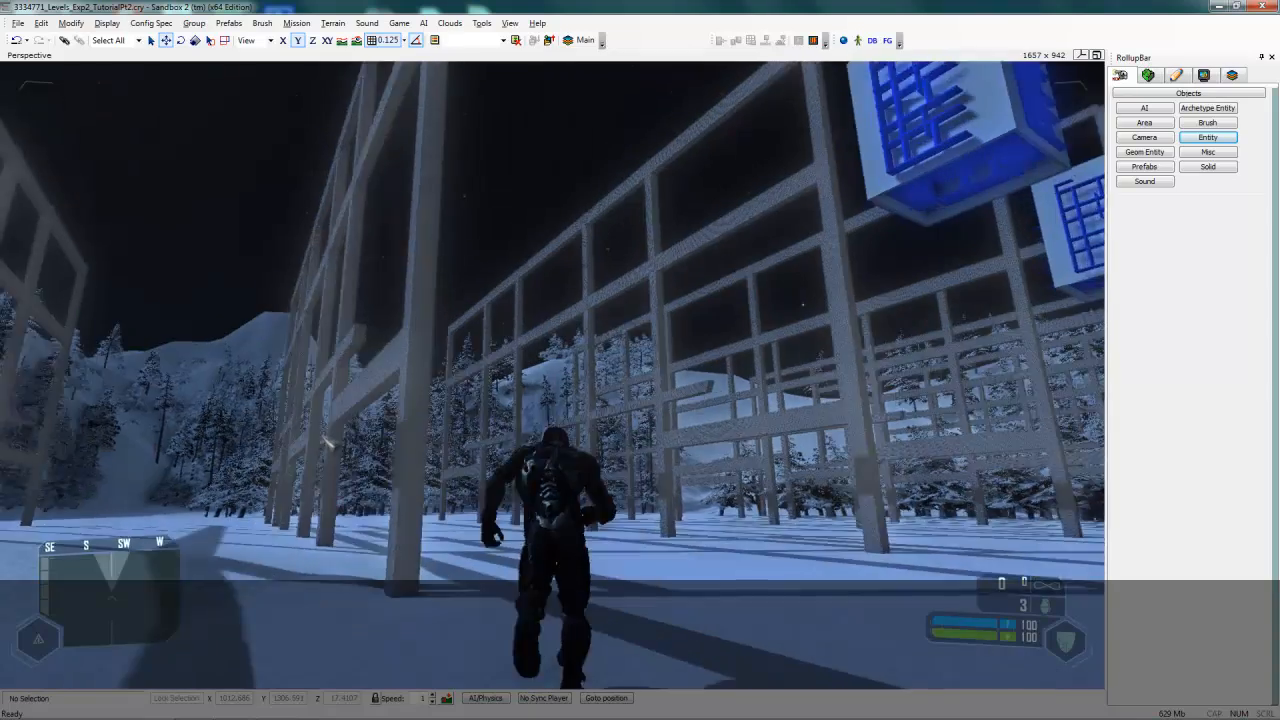
{"action": "key", "text": "w"}
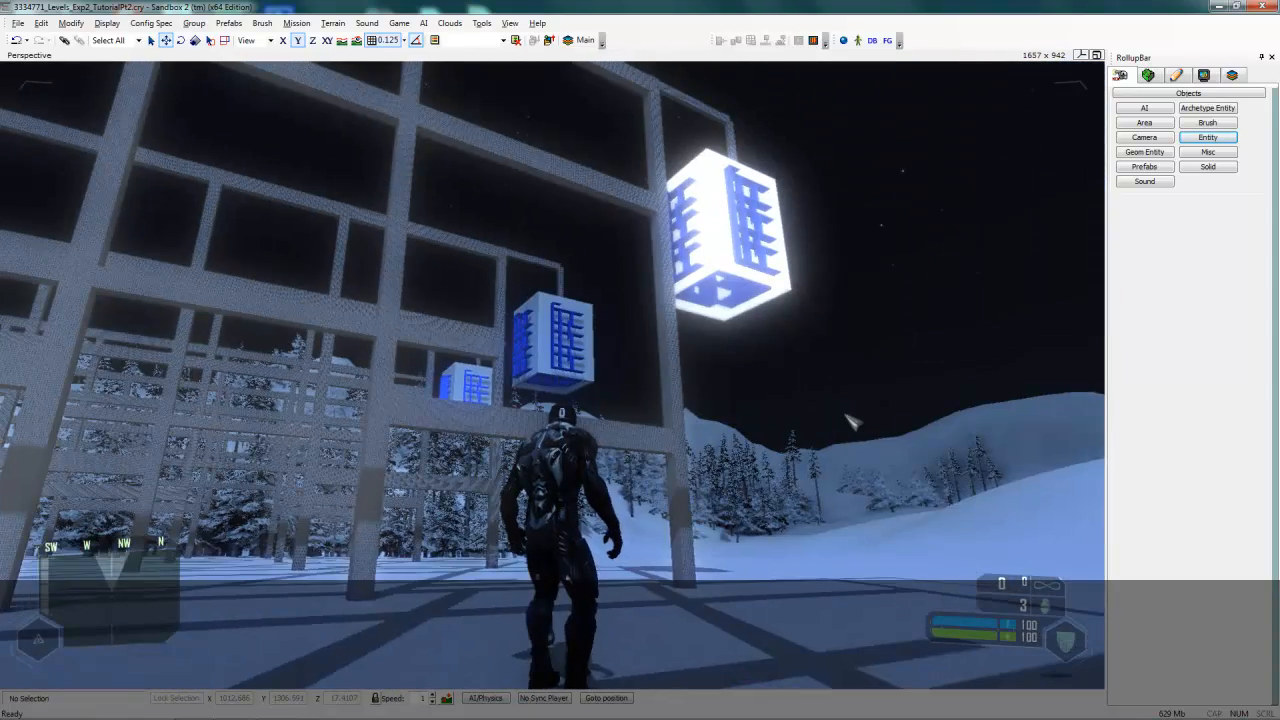
{"action": "key", "text": "w"}
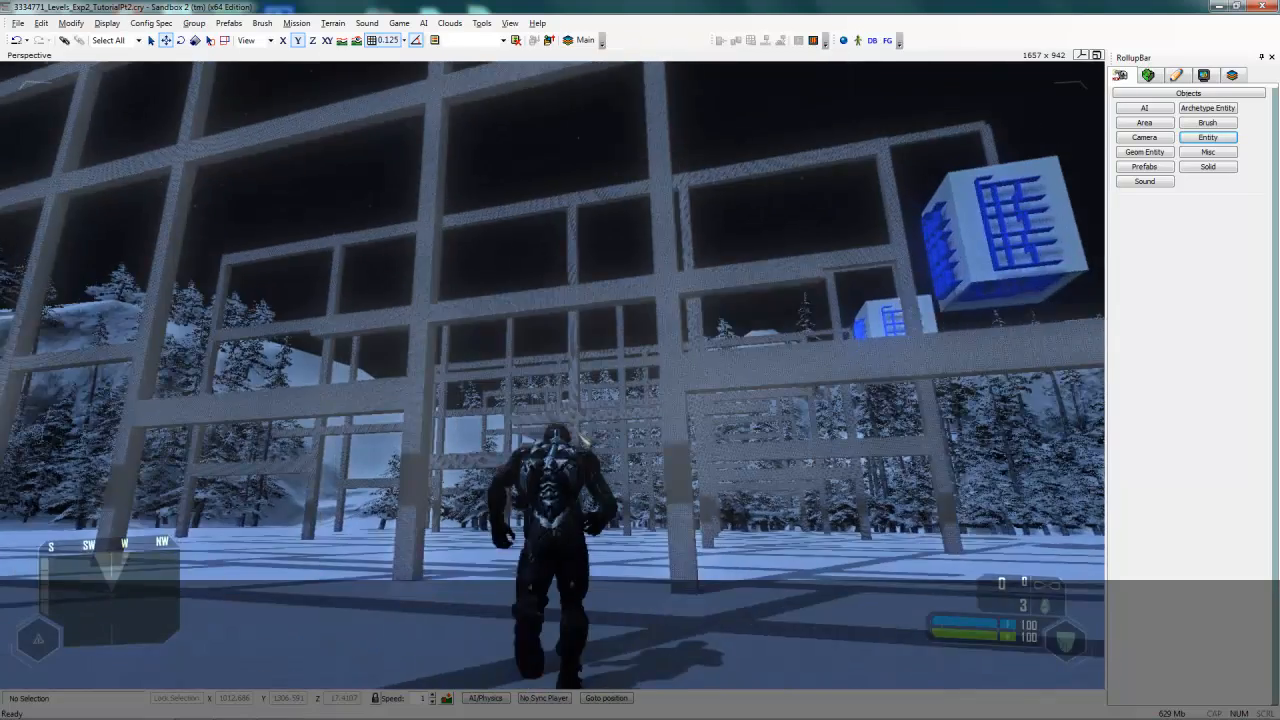
{"action": "key", "text": "w"}
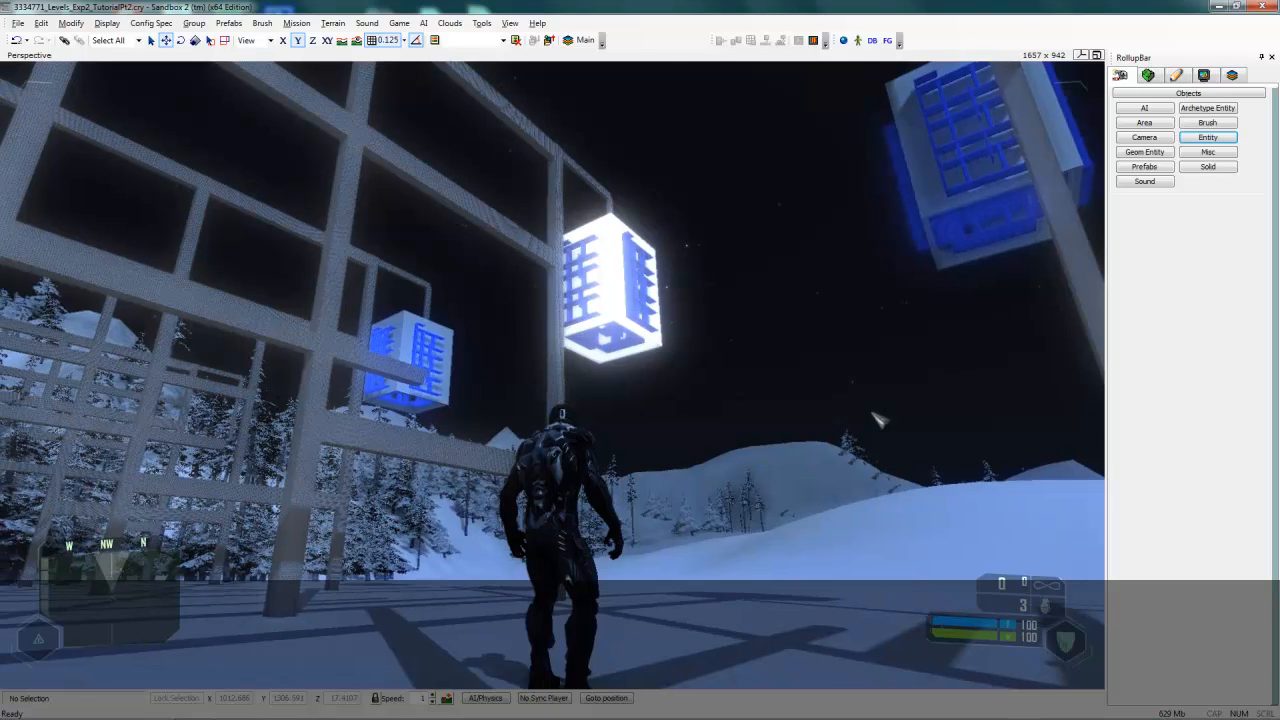
{"action": "key", "text": "w"}
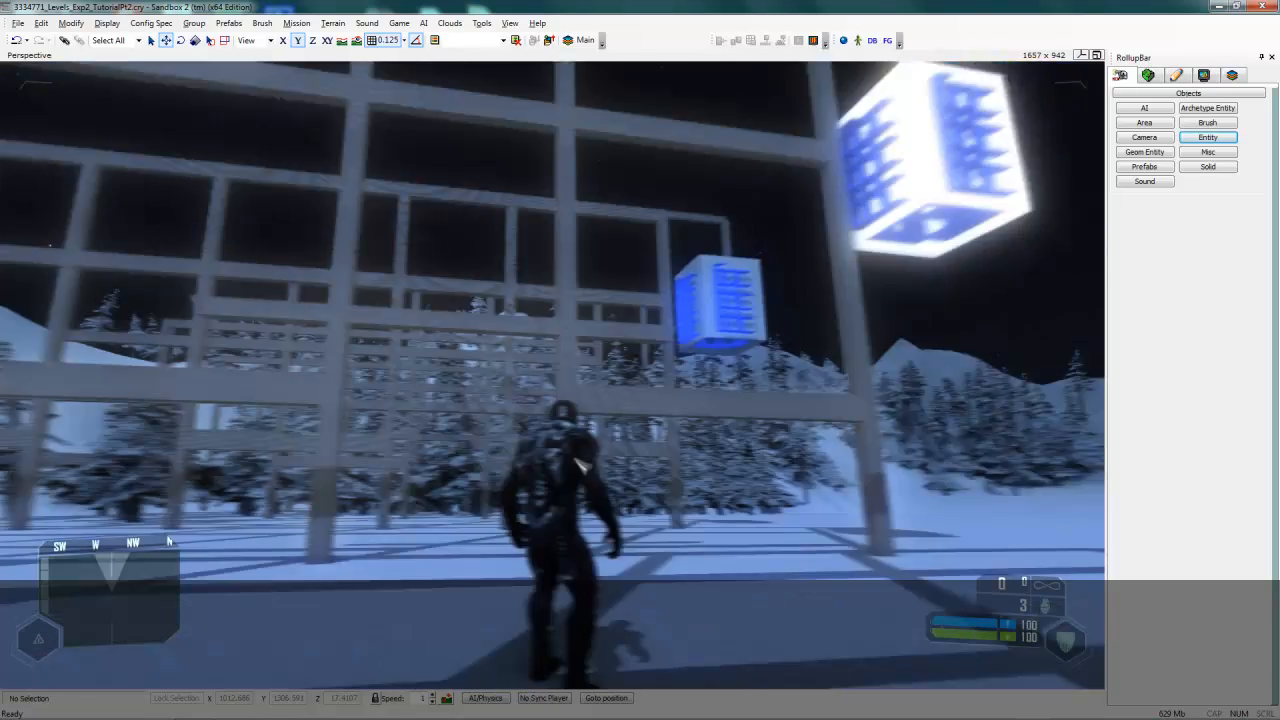
{"action": "key", "text": "w"}
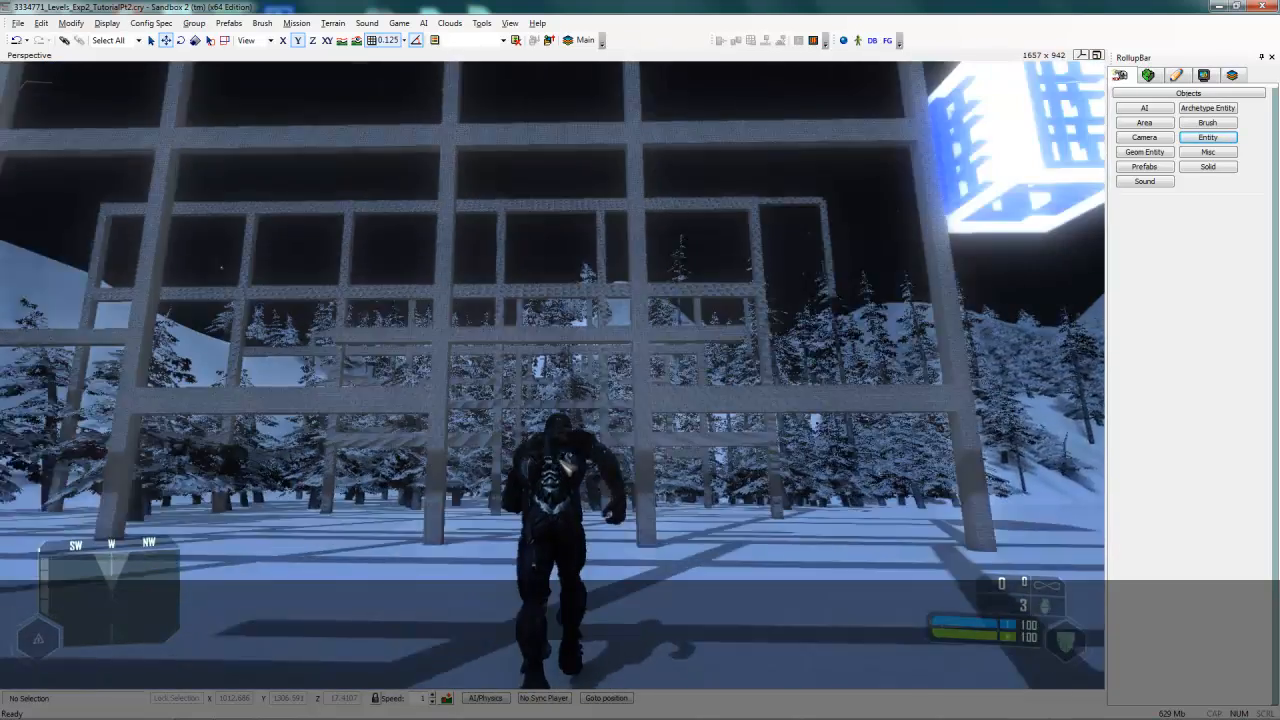